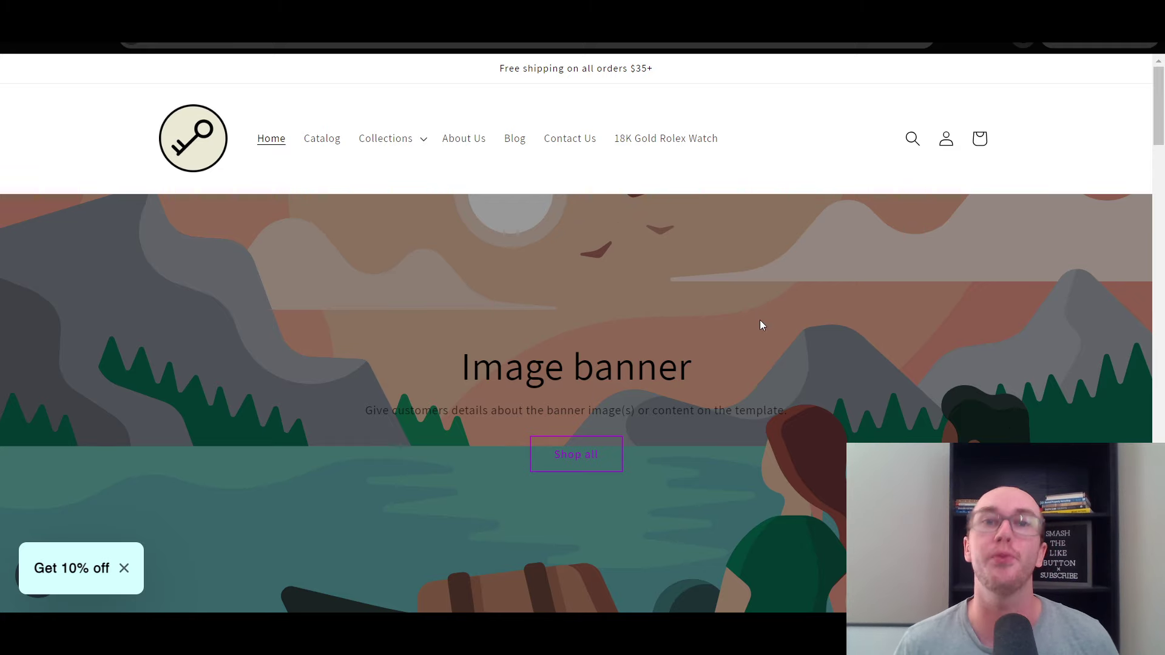
# - Open the storefront Catalog page listing all 17 products, sorted alphabetically A–Z
pyautogui.click(324, 162)
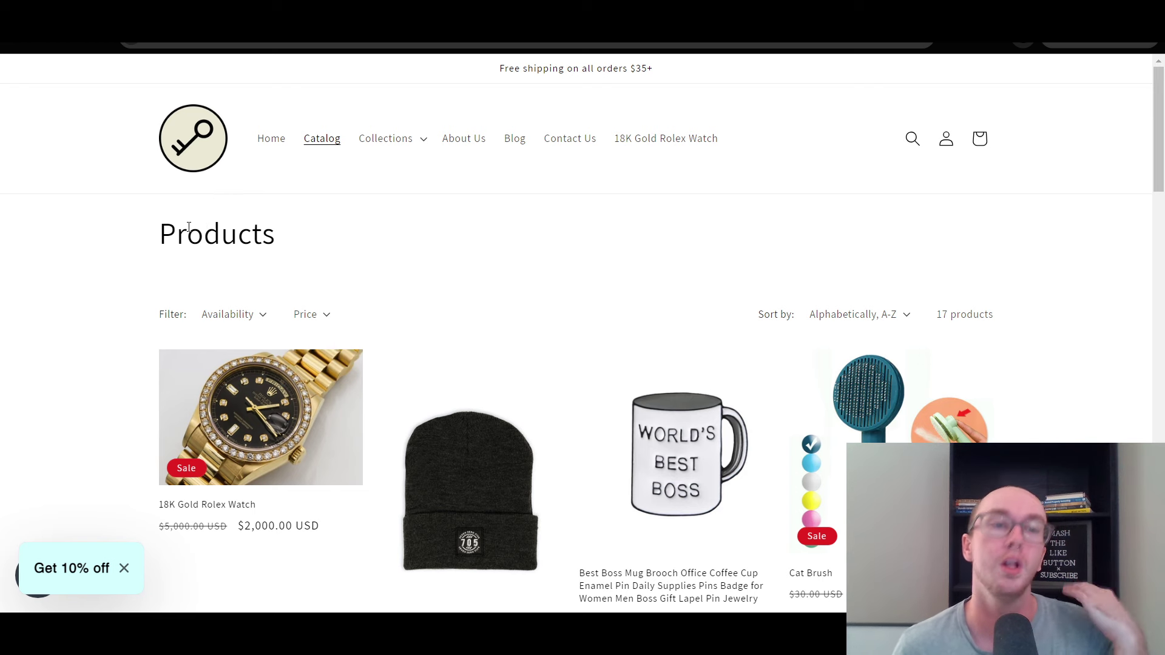
pyautogui.moveTo(144, 241); pyautogui.dragTo(348, 235)
pyautogui.click(341, 240)
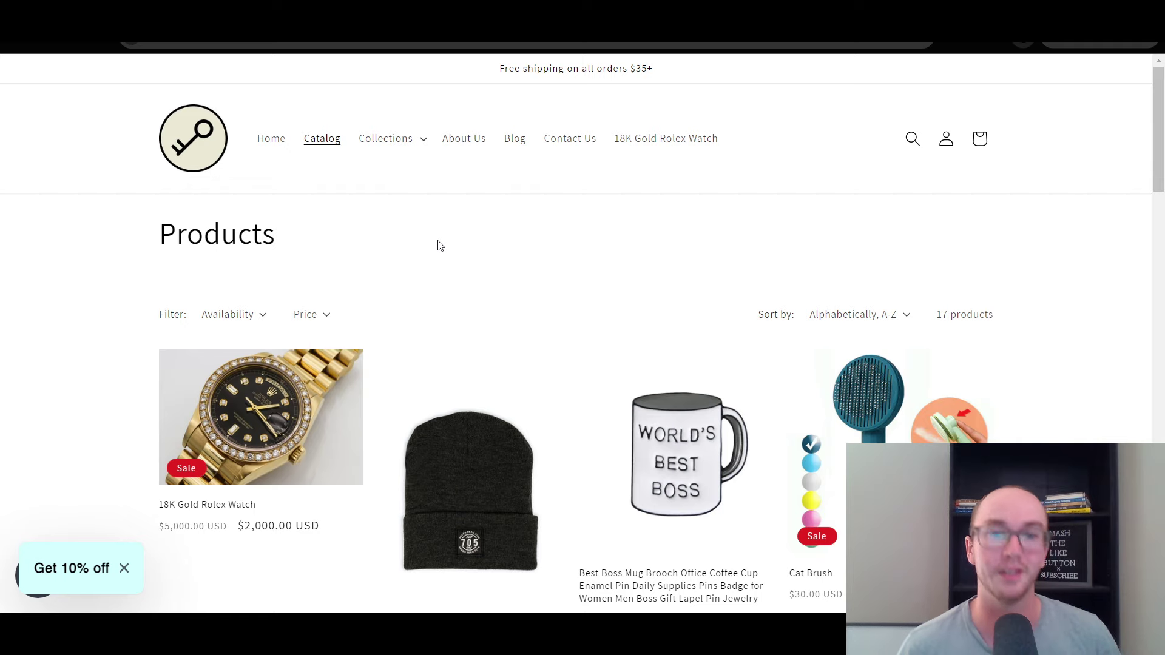
pyautogui.moveTo(1163, 169); pyautogui.dragTo(1144, 146)
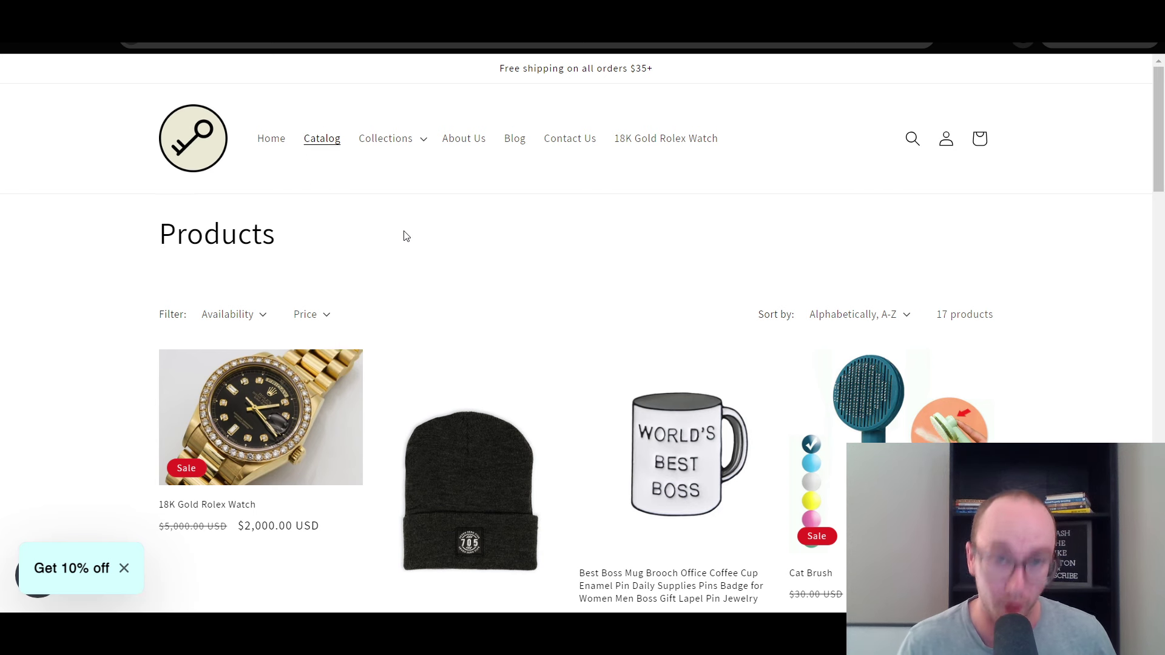
# - Scroll through the storefront catalog of 17 products
pyautogui.scroll(-4, 1131, 247)
pyautogui.scroll(-18, 1131, 247)
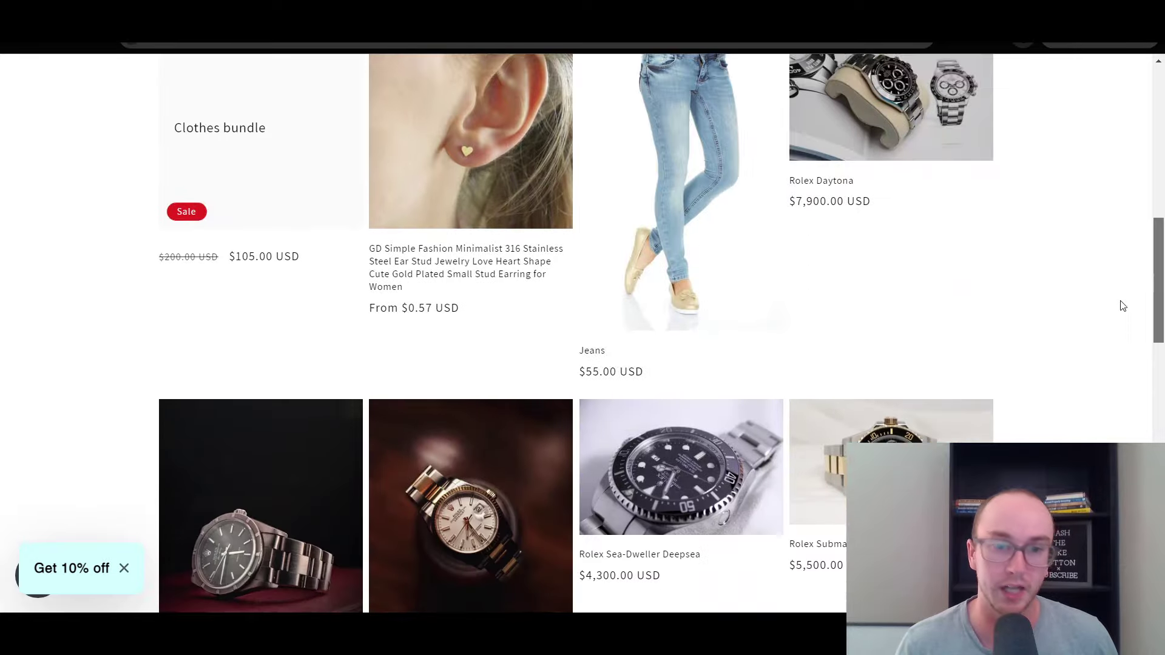
pyautogui.scroll(-2, 1132, 247)
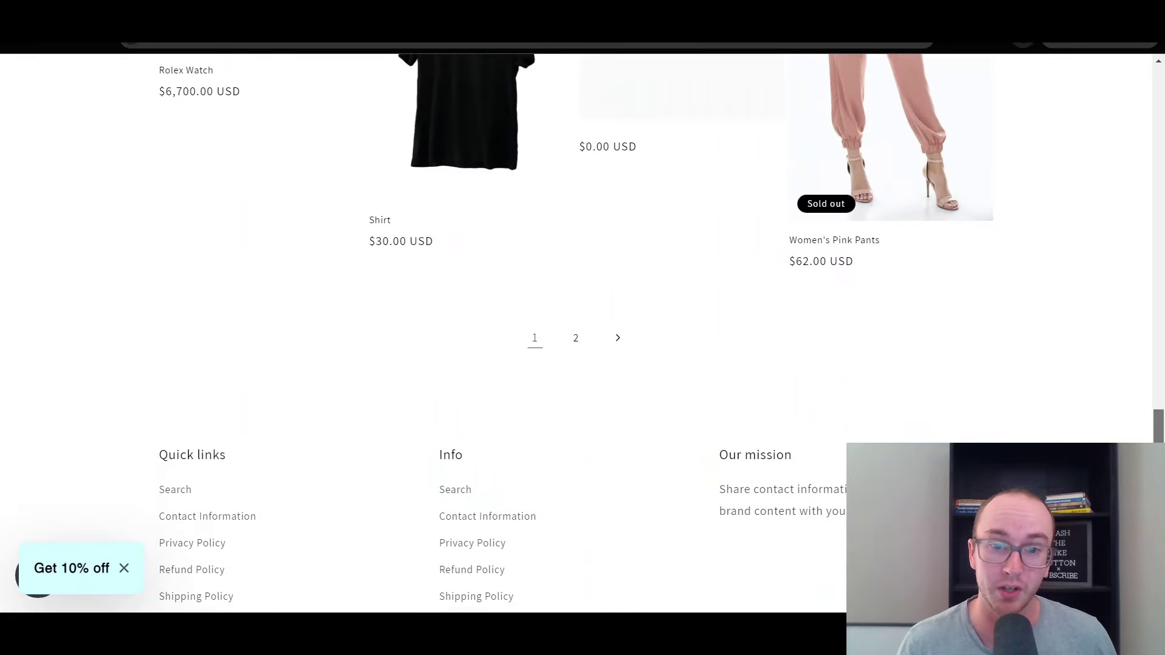
pyautogui.scroll(20, 1139, 130)
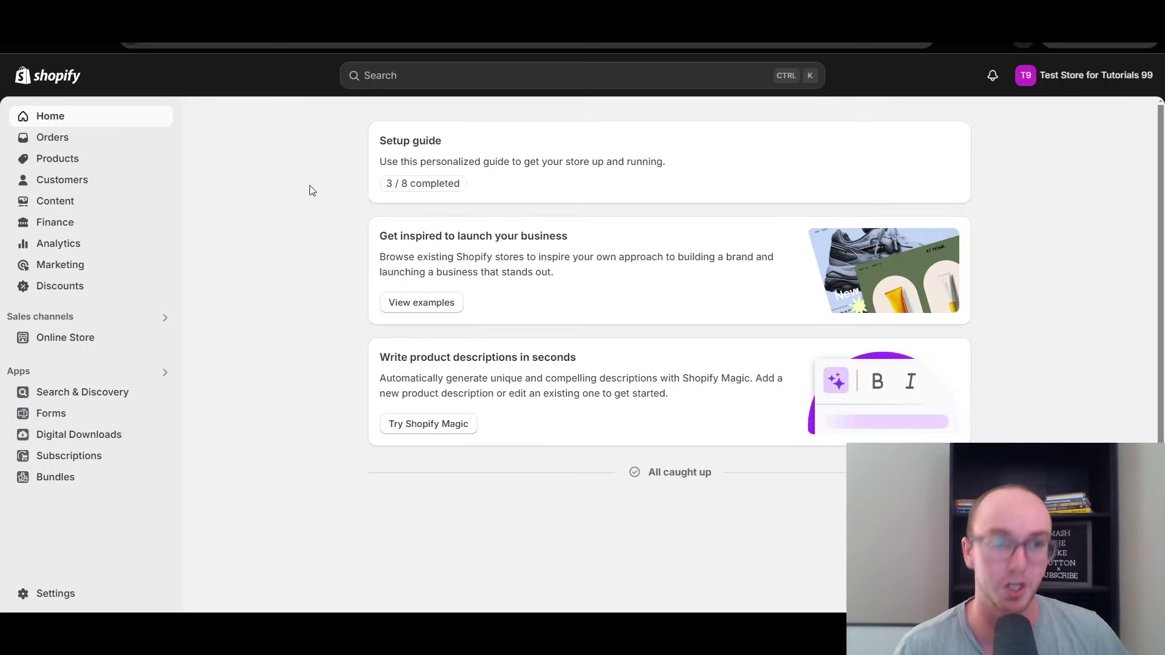
# - Open the admin Products list, recheck the storefront Catalog, then return to admin Products
pyautogui.click(91, 160)
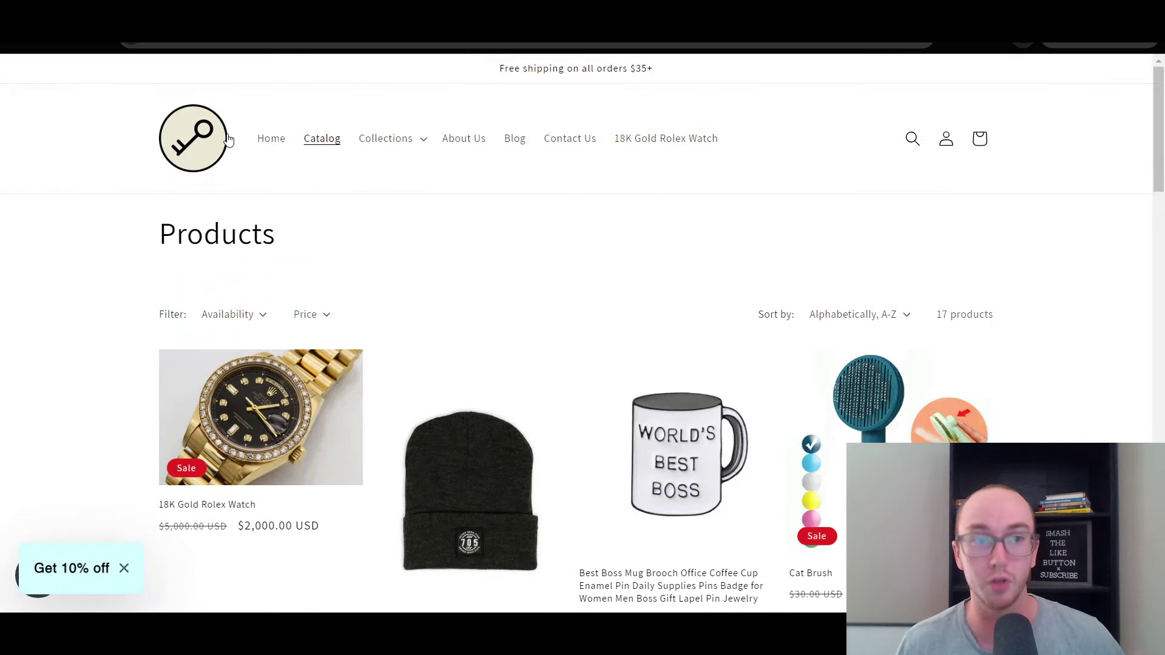
pyautogui.click(206, 151)
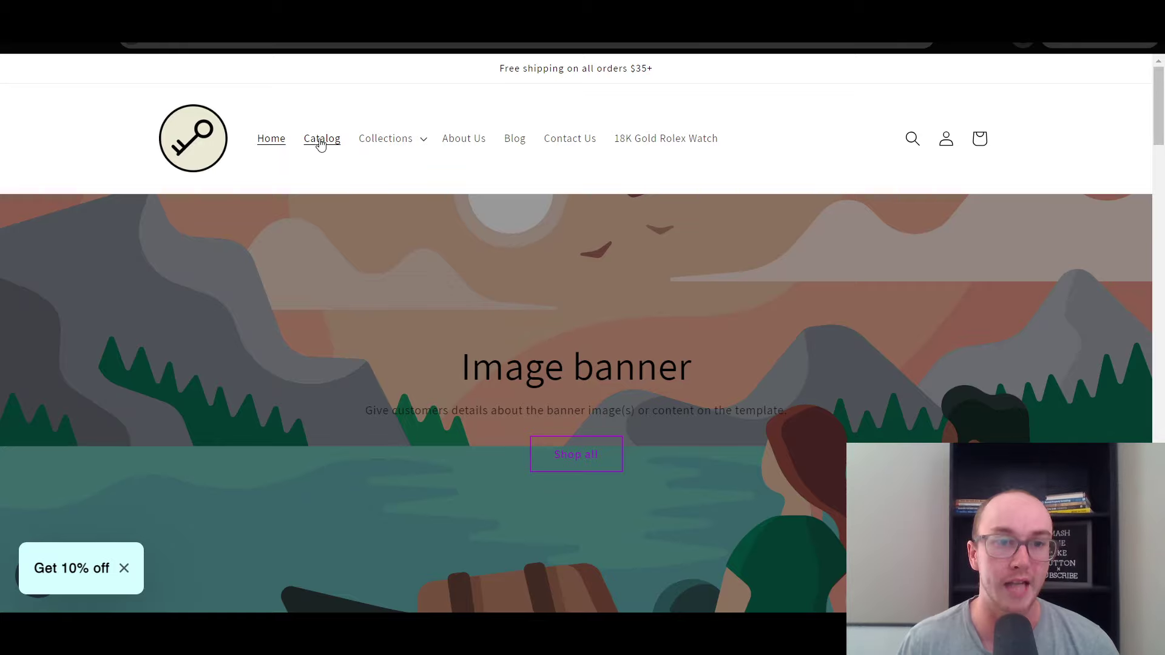
pyautogui.click(316, 146)
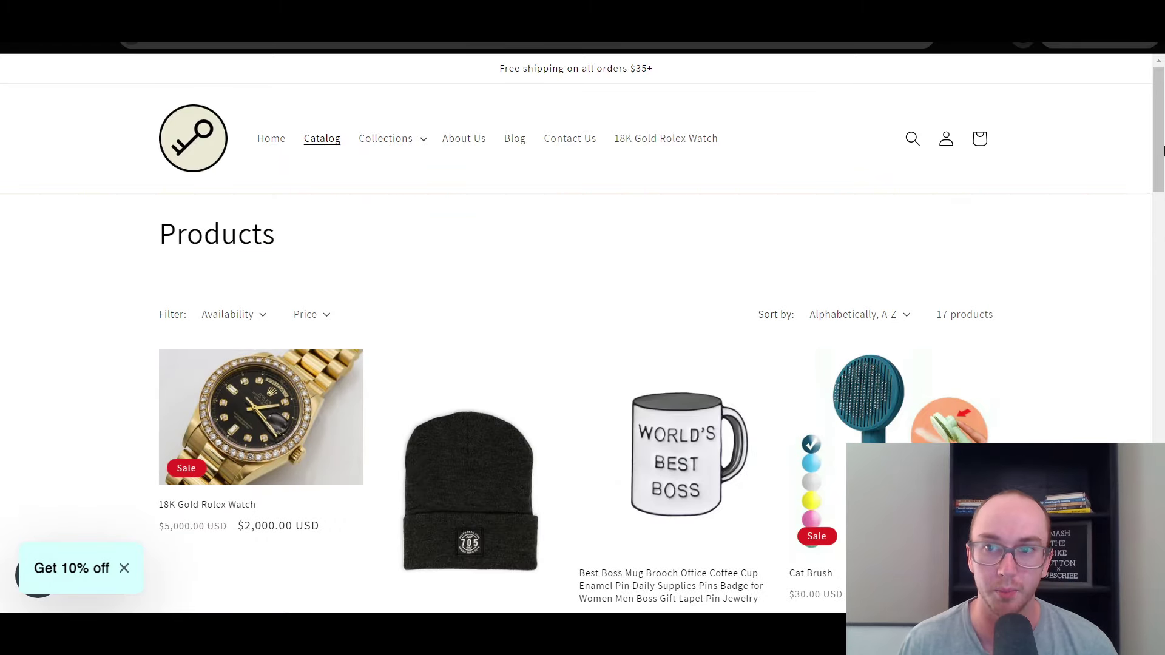
pyautogui.moveTo(1160, 159)
pyautogui.mouseDown()
pyautogui.moveTo(1159, 425)
pyautogui.moveTo(1160, 152)
pyautogui.mouseUp()
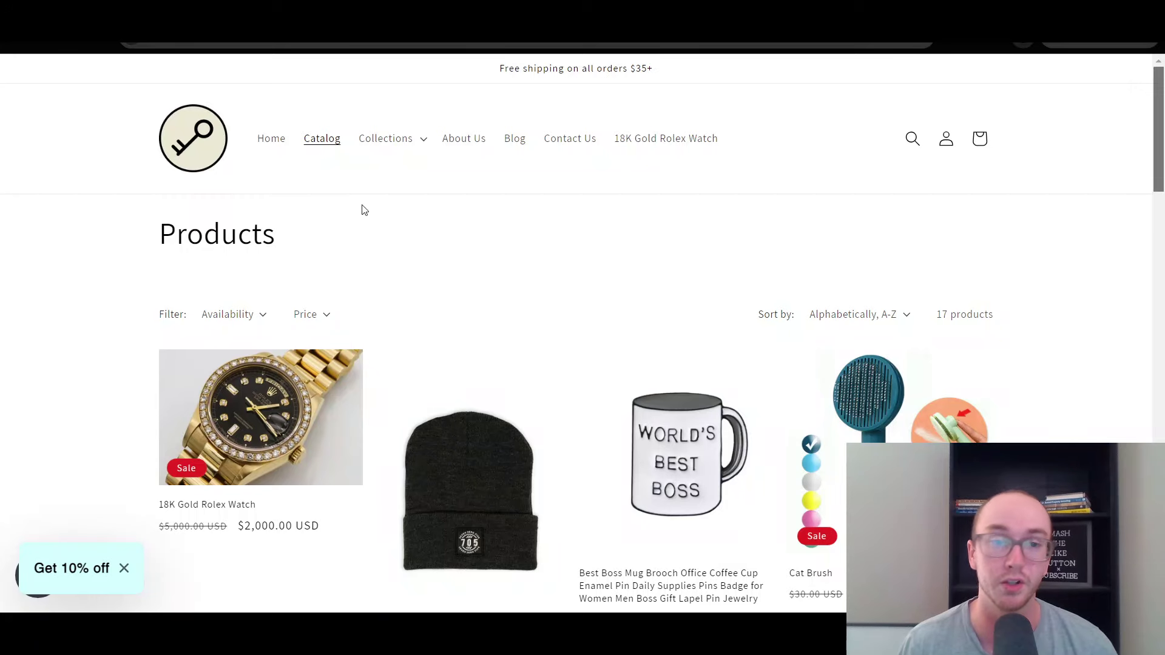
pyautogui.hotkey('ctrl', 'Tab')
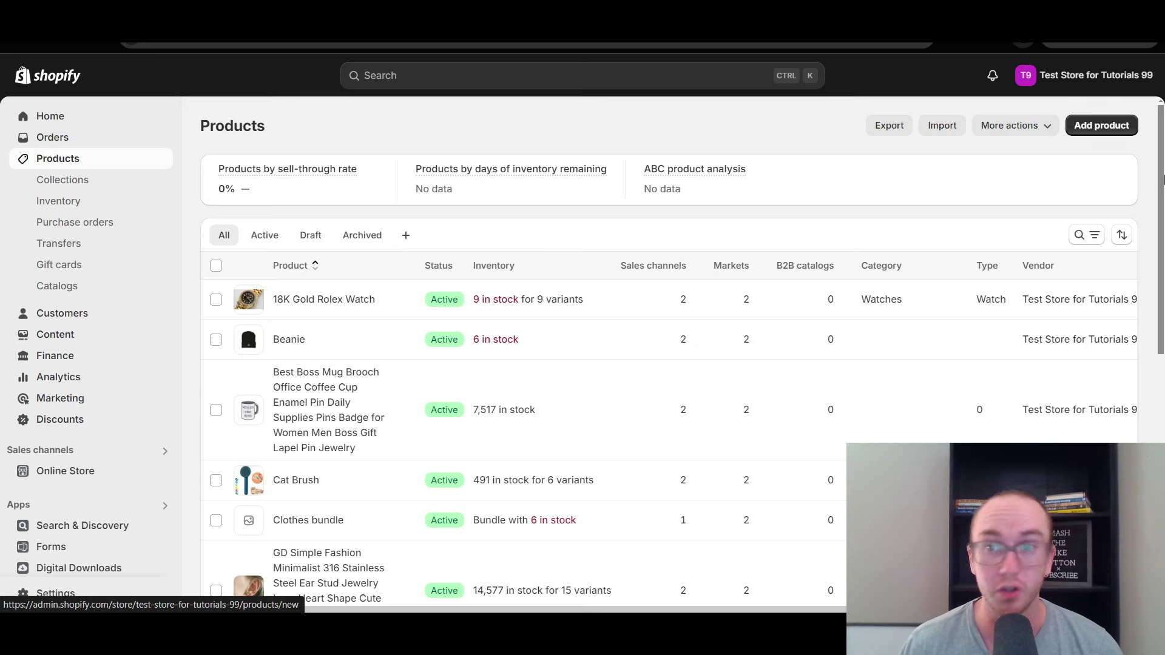
# - Open Collections to see Shoes (0), Jewelry (3), Watch (7) and Home page (7)
pyautogui.scroll(-8, 1162, 180)
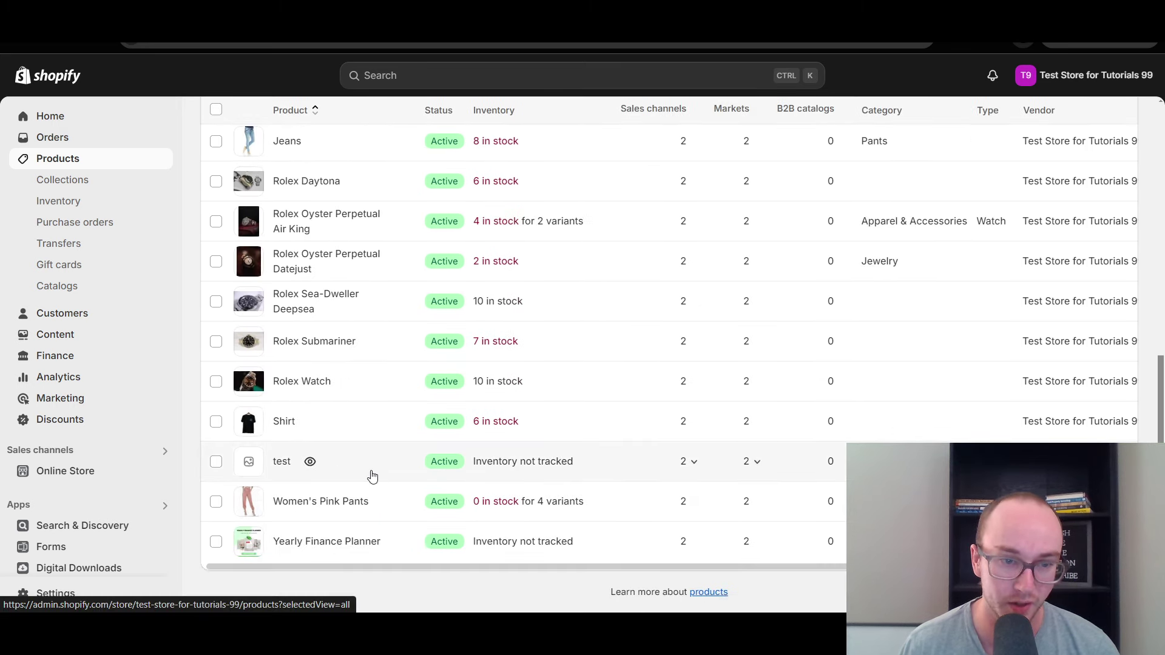
pyautogui.scroll(8, 1162, 243)
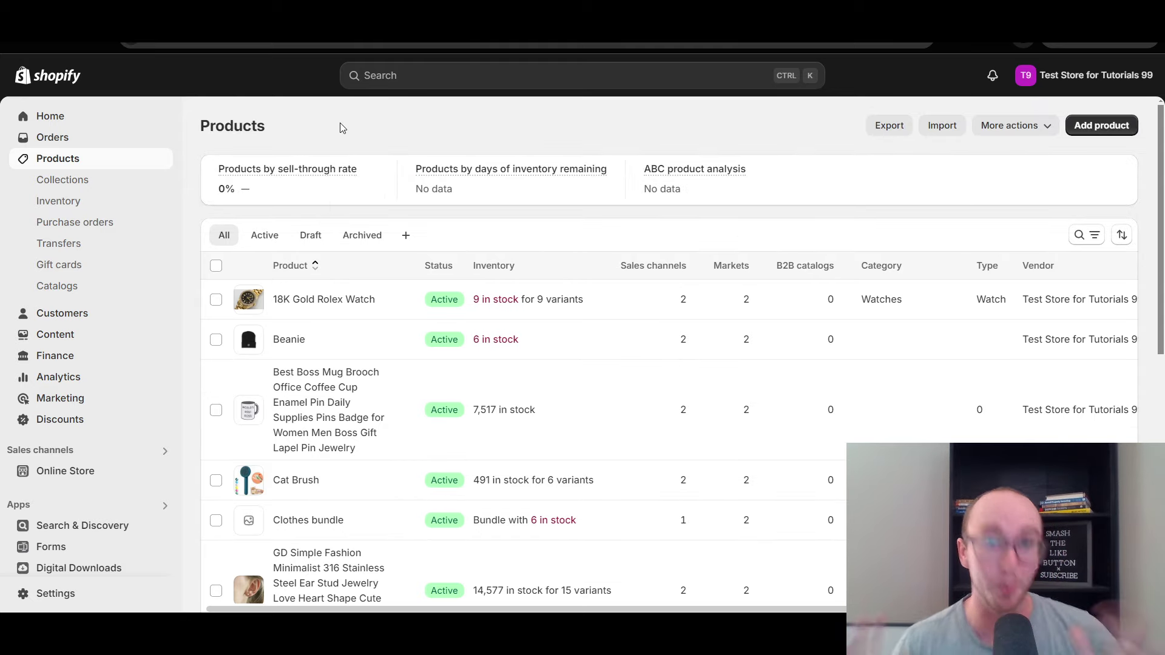
pyautogui.click(85, 181)
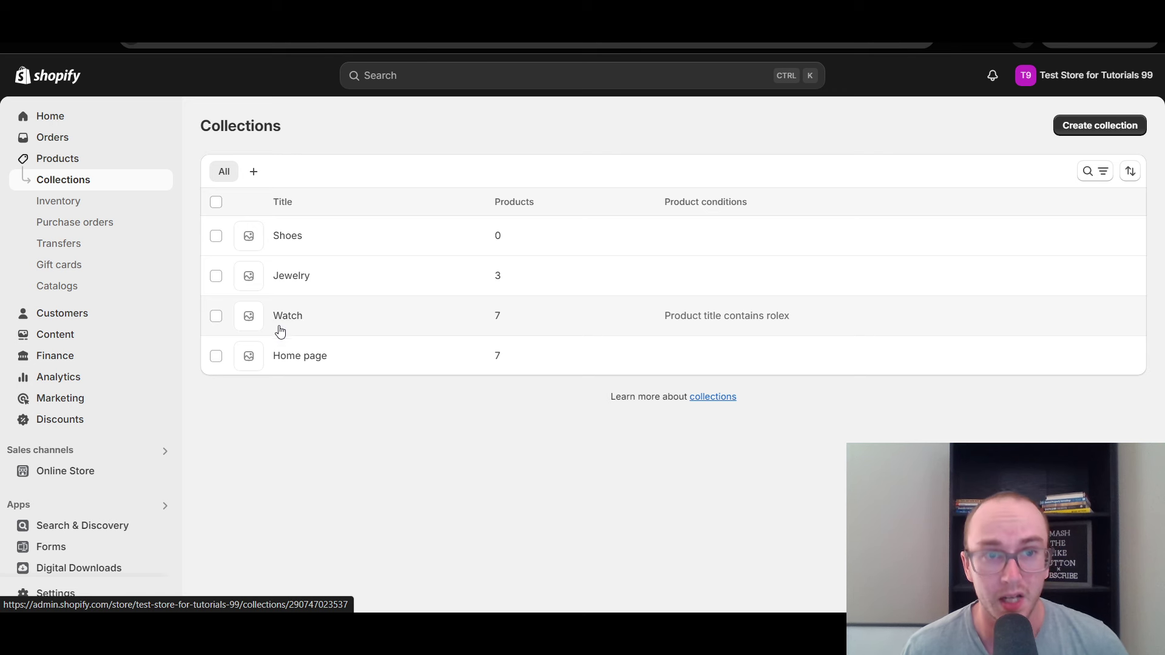
# - Create a manual collection titled 'All' and save it
pyautogui.click(1076, 127)
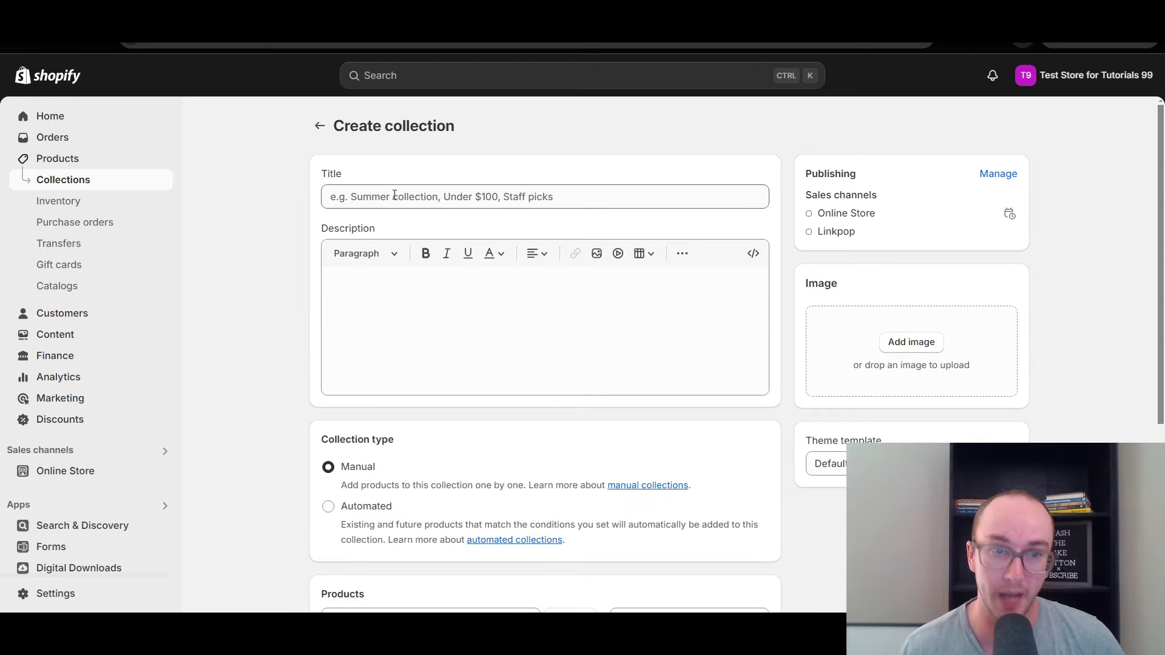
pyautogui.moveTo(1160, 249); pyautogui.dragTo(1160, 164)
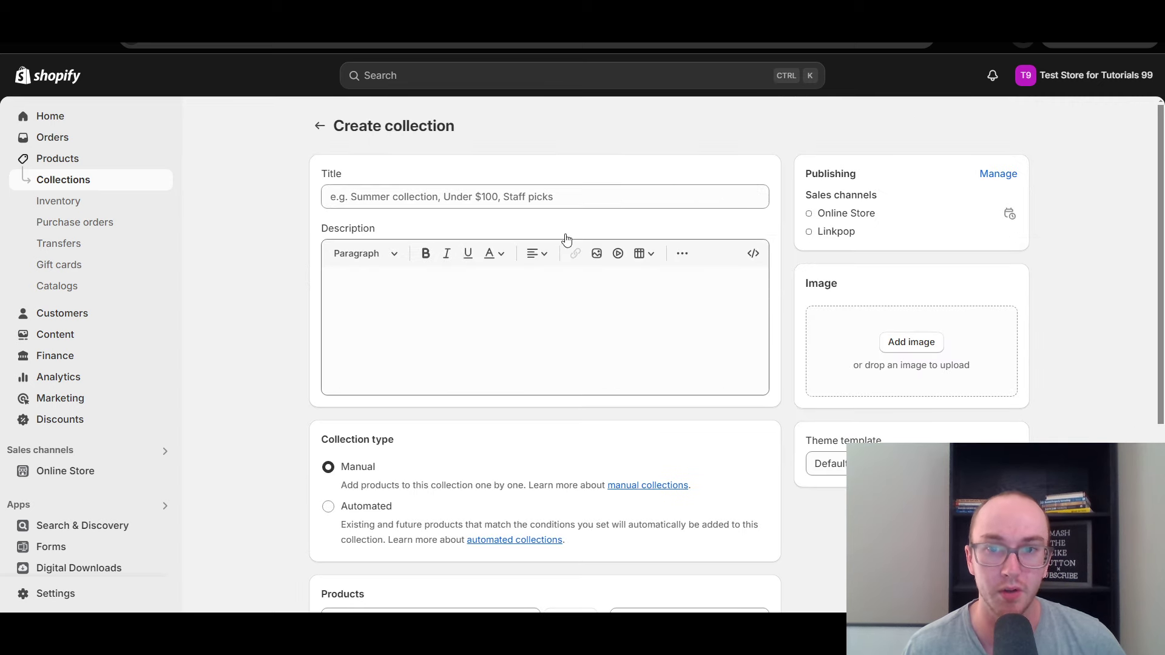
pyautogui.click(474, 190)
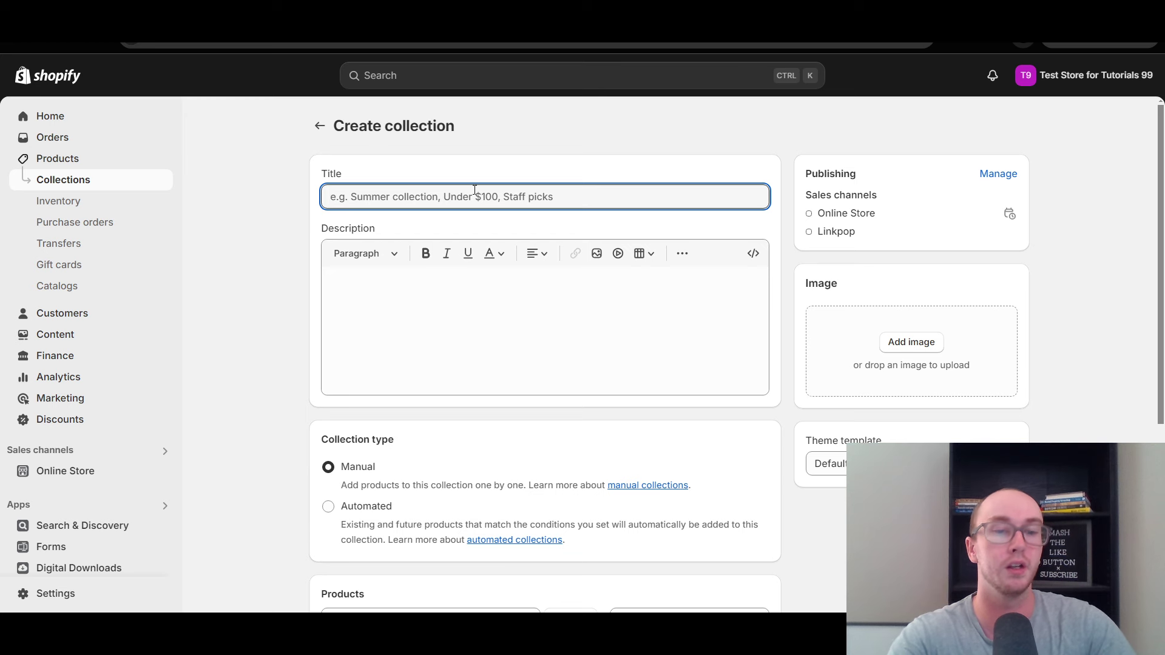
pyautogui.write('All')
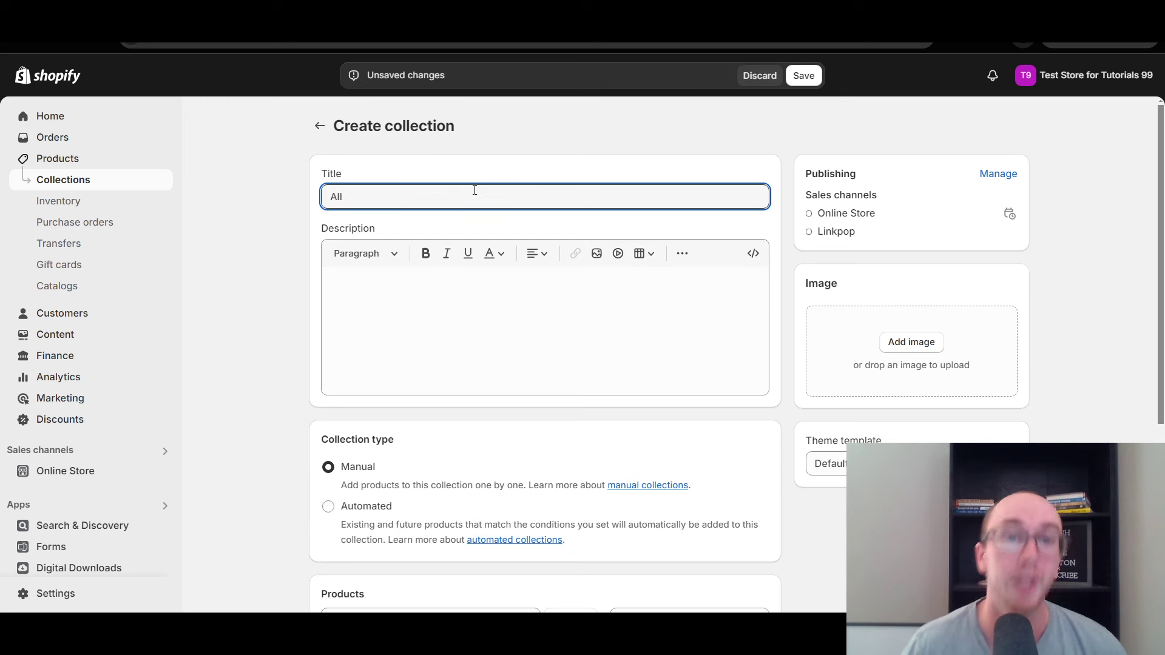
pyautogui.click(534, 145)
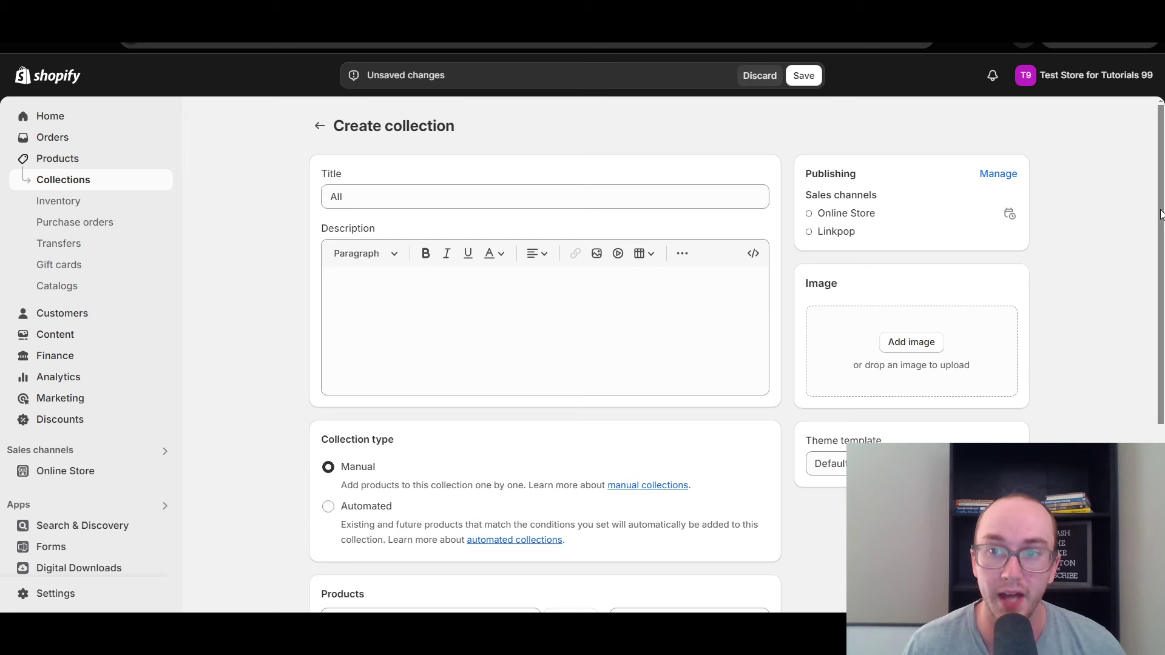
pyautogui.moveTo(1161, 213); pyautogui.dragTo(1128, 146)
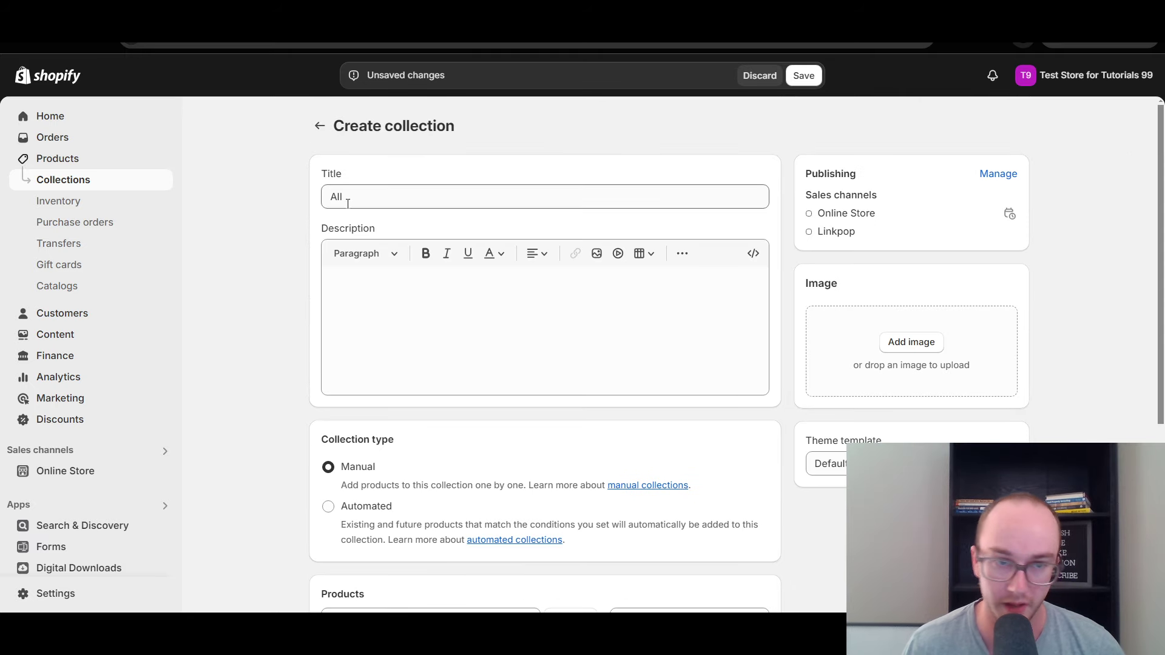
pyautogui.click(806, 76)
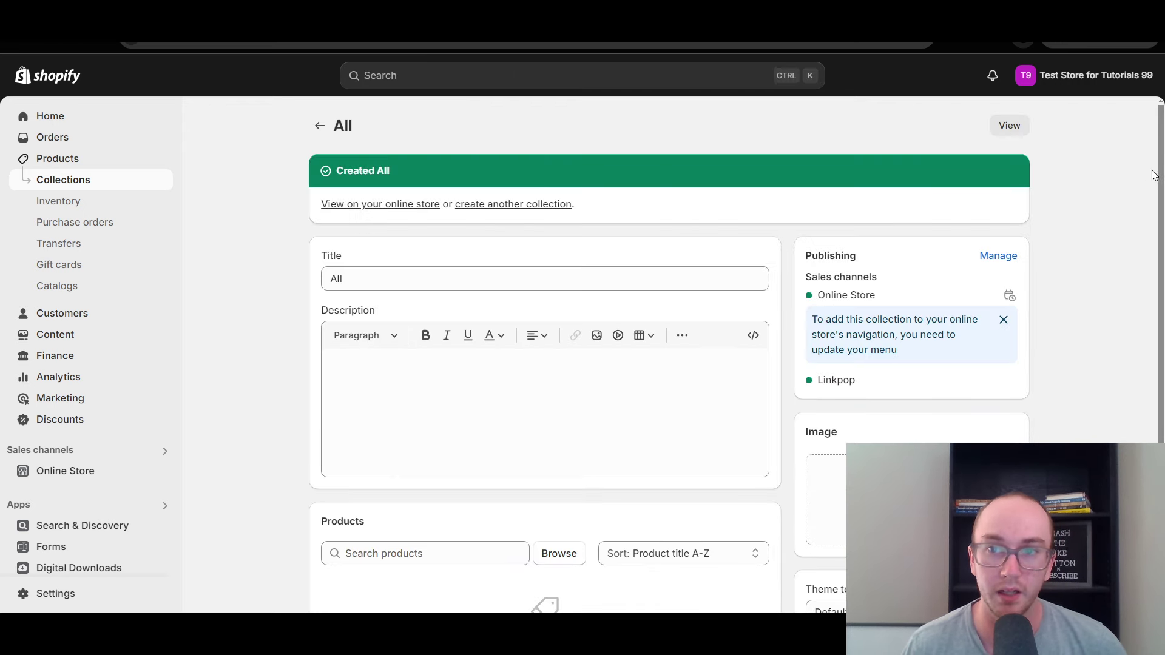
# - Review the All collection's search engine listing and its still-empty Products section
pyautogui.scroll(-4, 1137, 331)
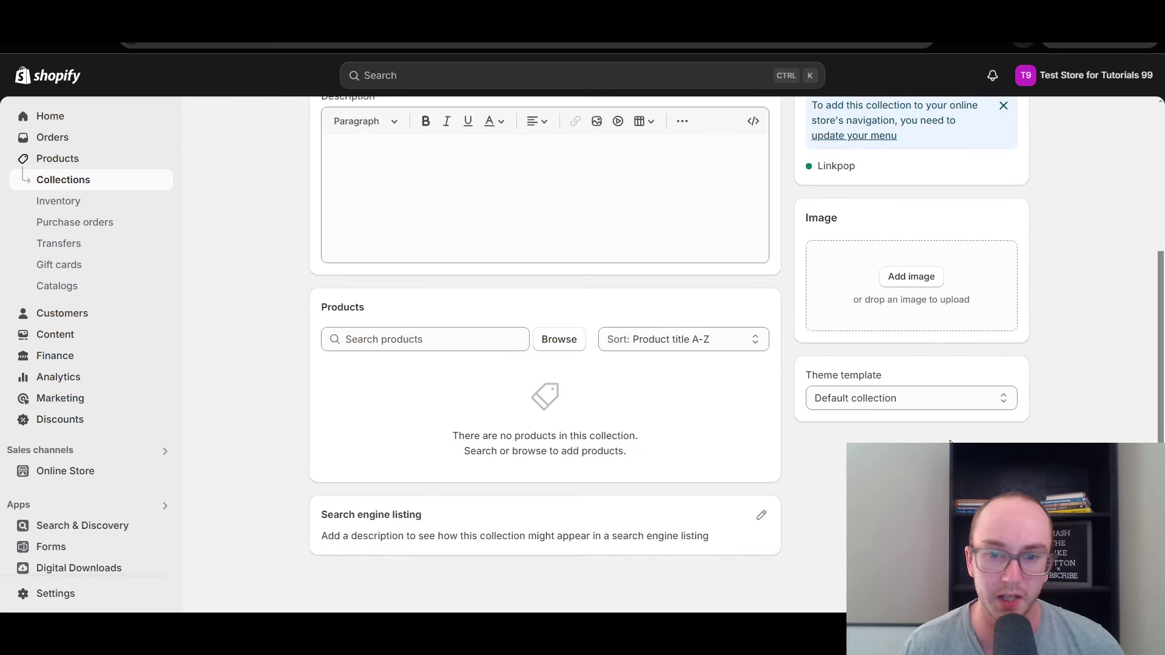
pyautogui.click(761, 515)
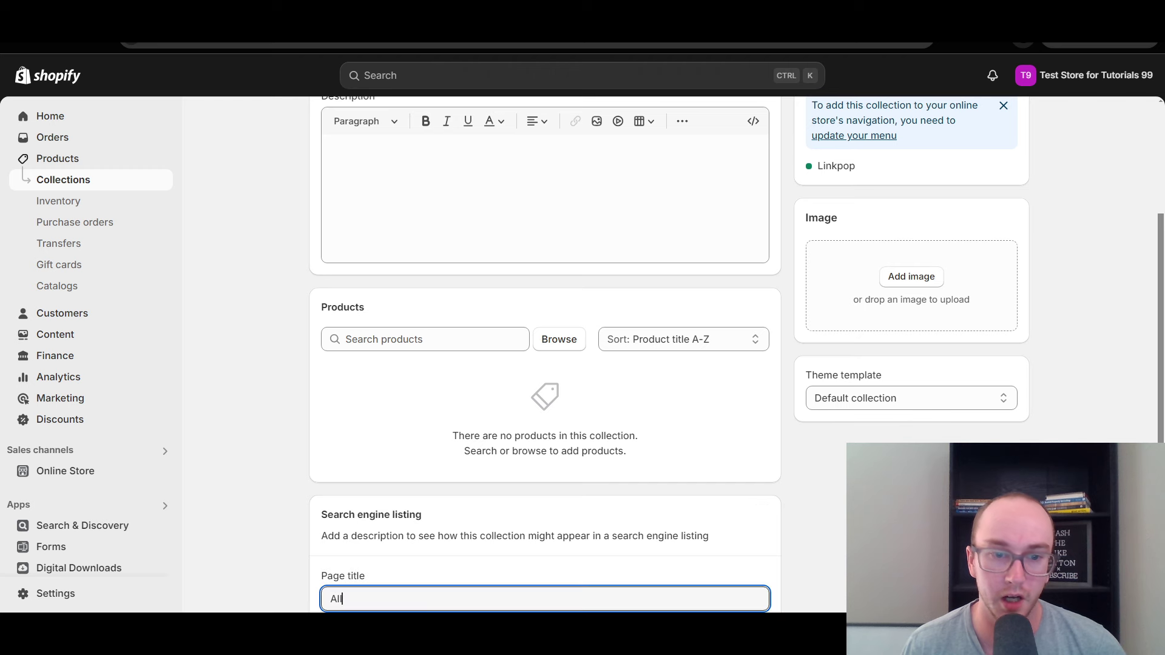
pyautogui.scroll(-4, 759, 515)
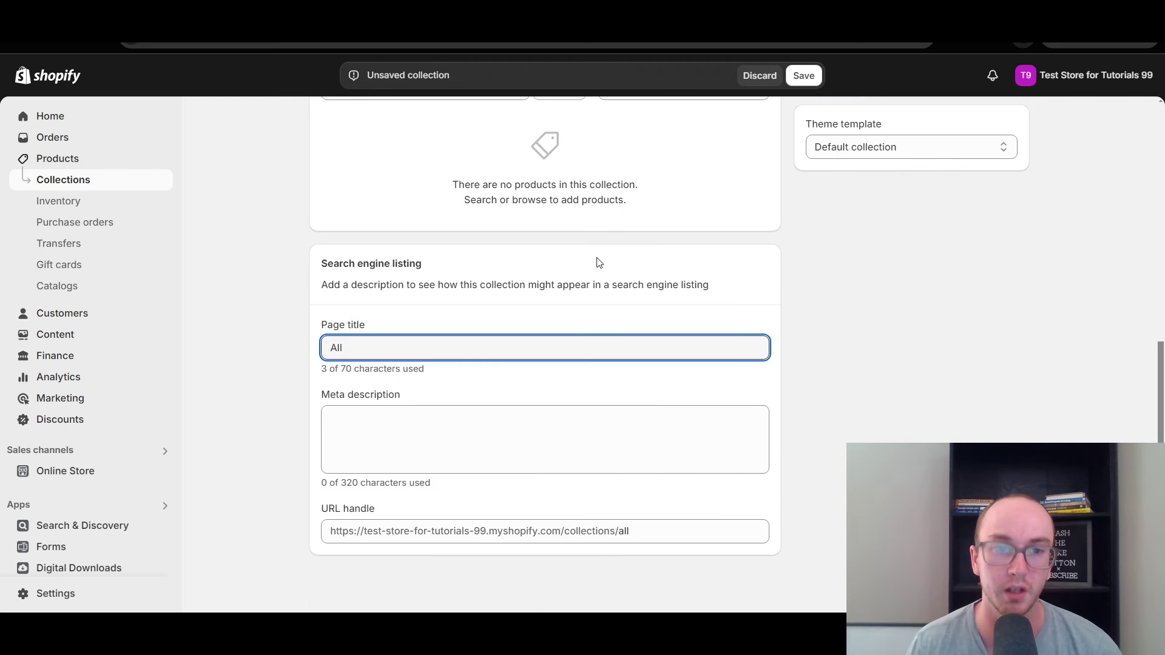
pyautogui.click(858, 270)
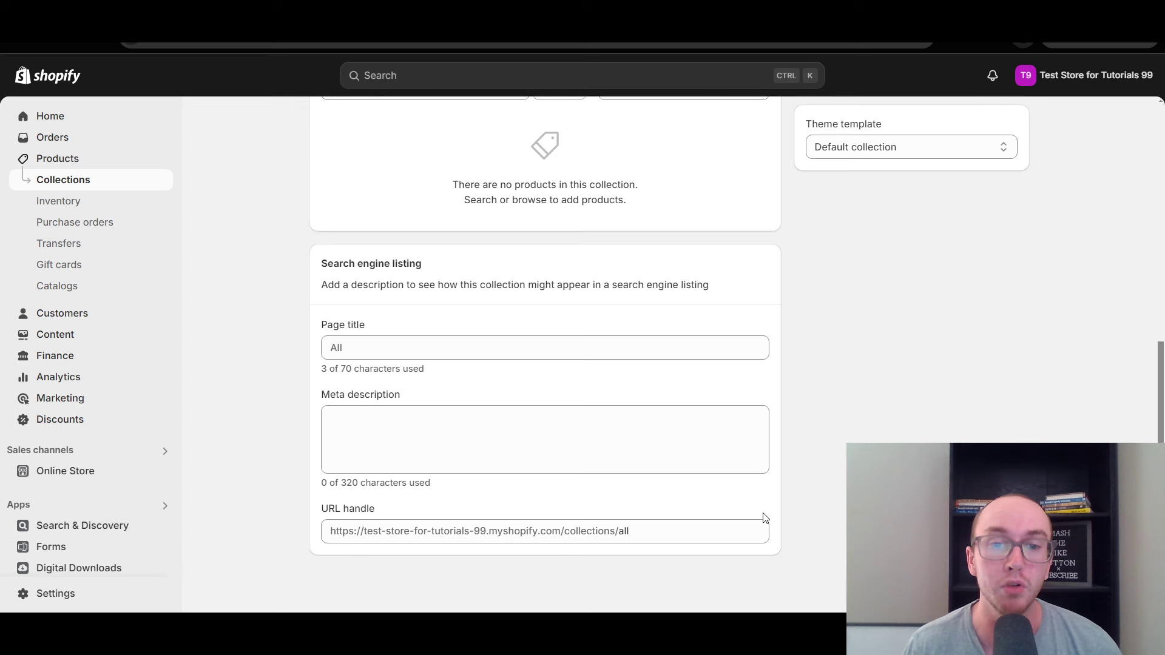
pyautogui.scroll(6, 1162, 290)
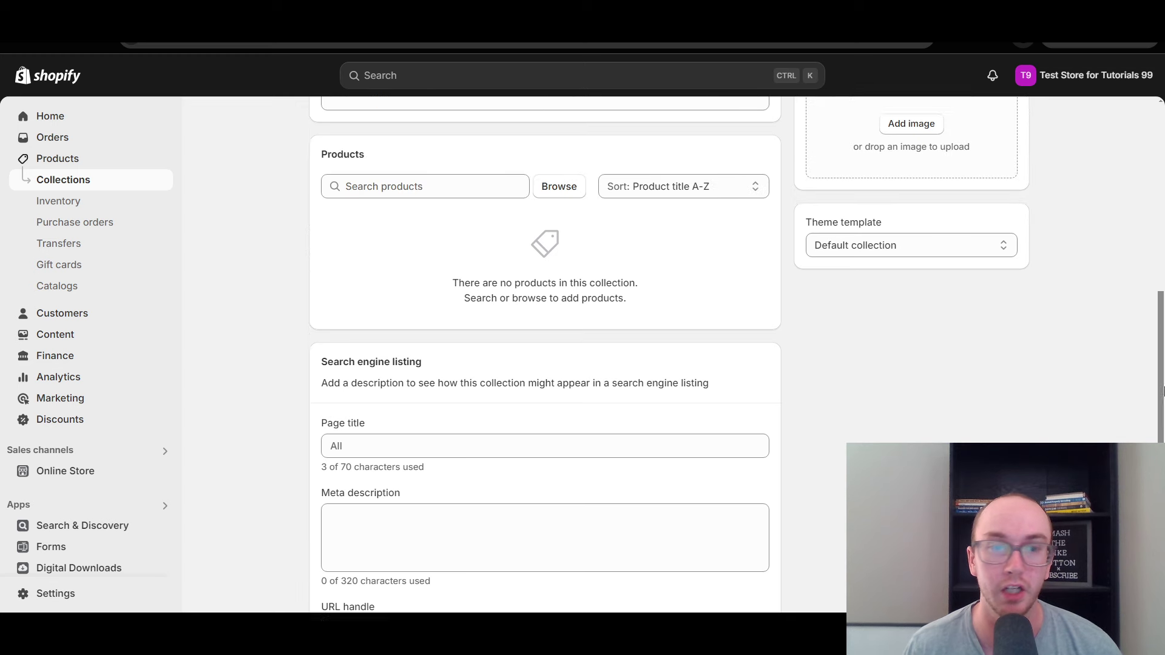
pyautogui.scroll(2, 1162, 290)
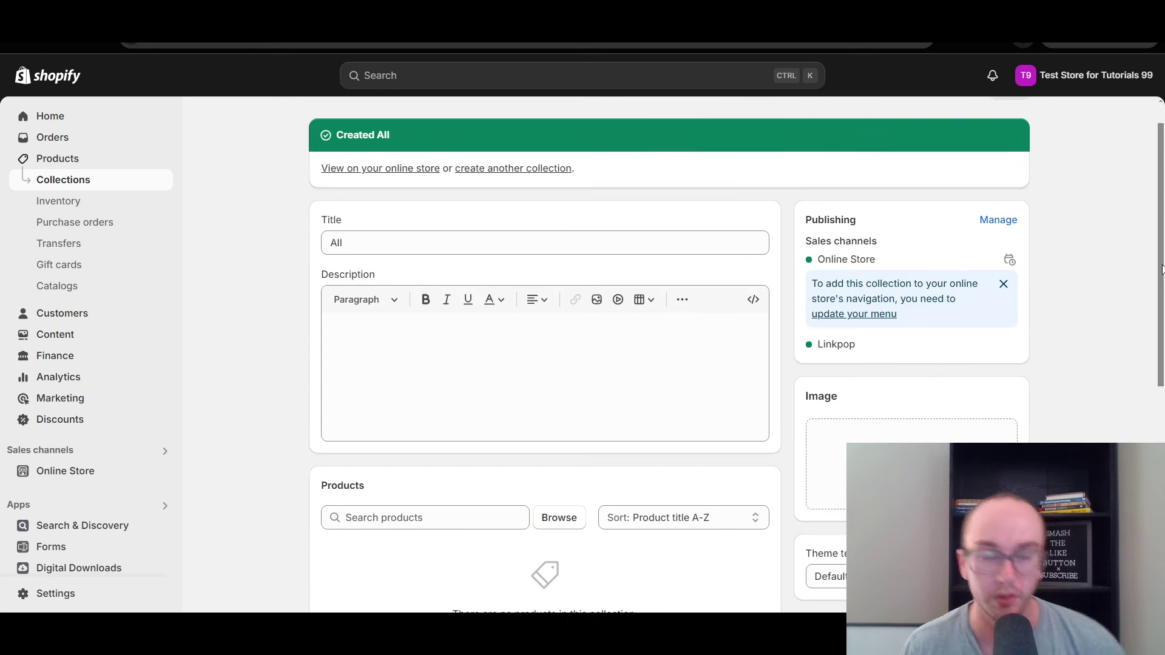
pyautogui.scroll(-1, 1162, 270)
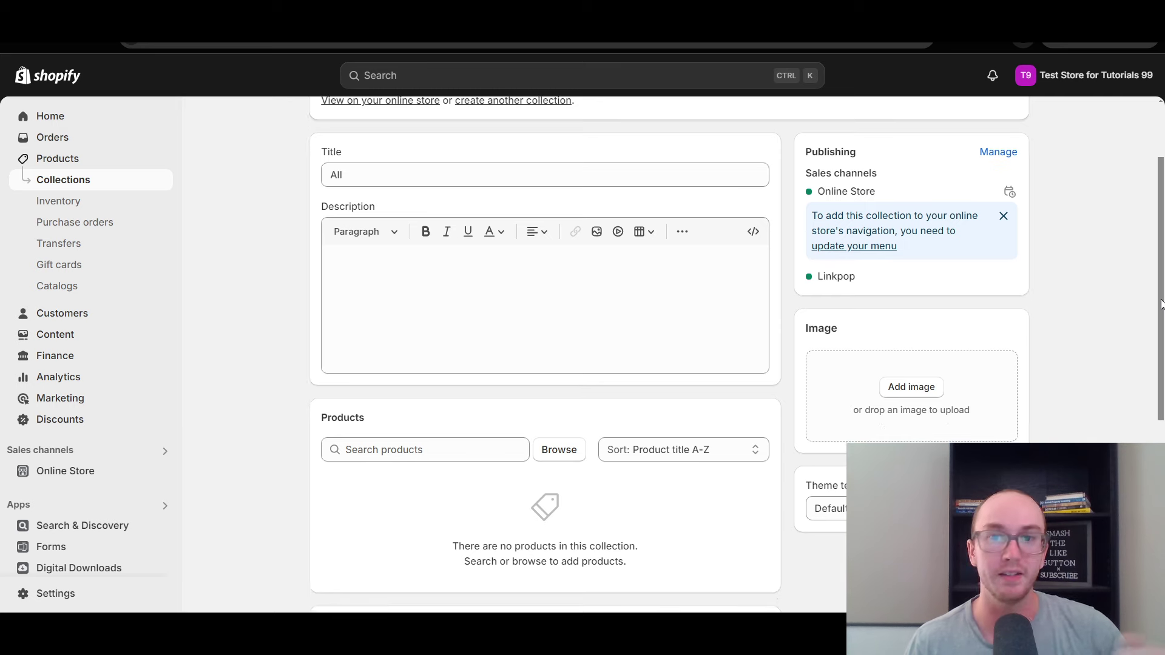
pyautogui.scroll(2, 1147, 262)
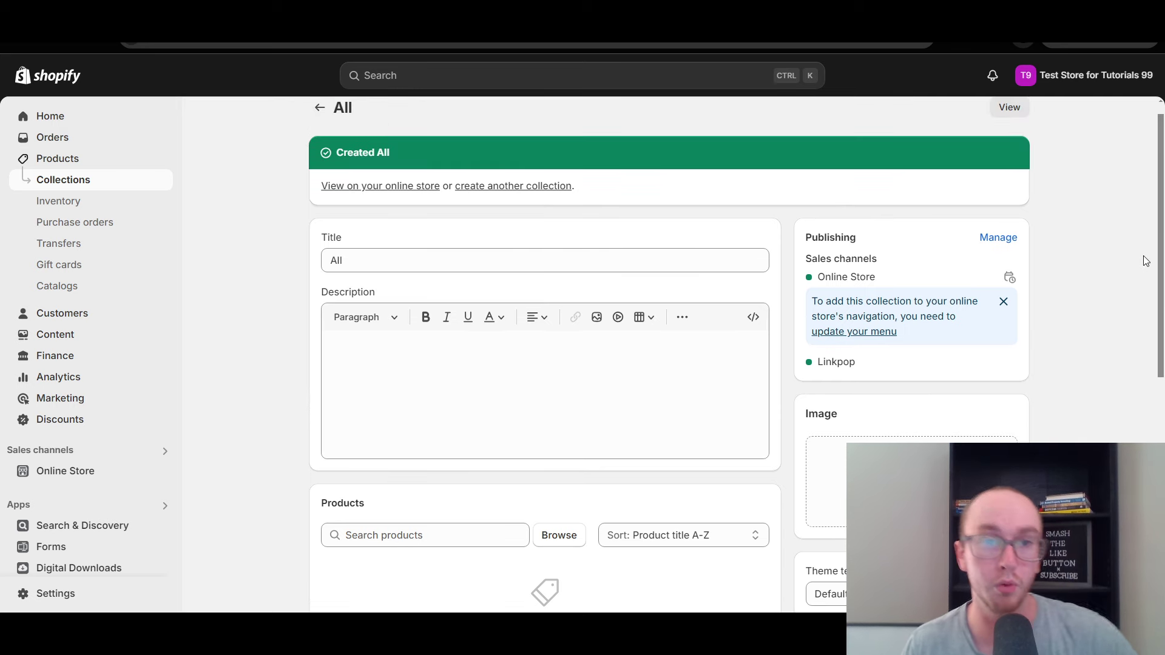
pyautogui.scroll(-7, 1145, 261)
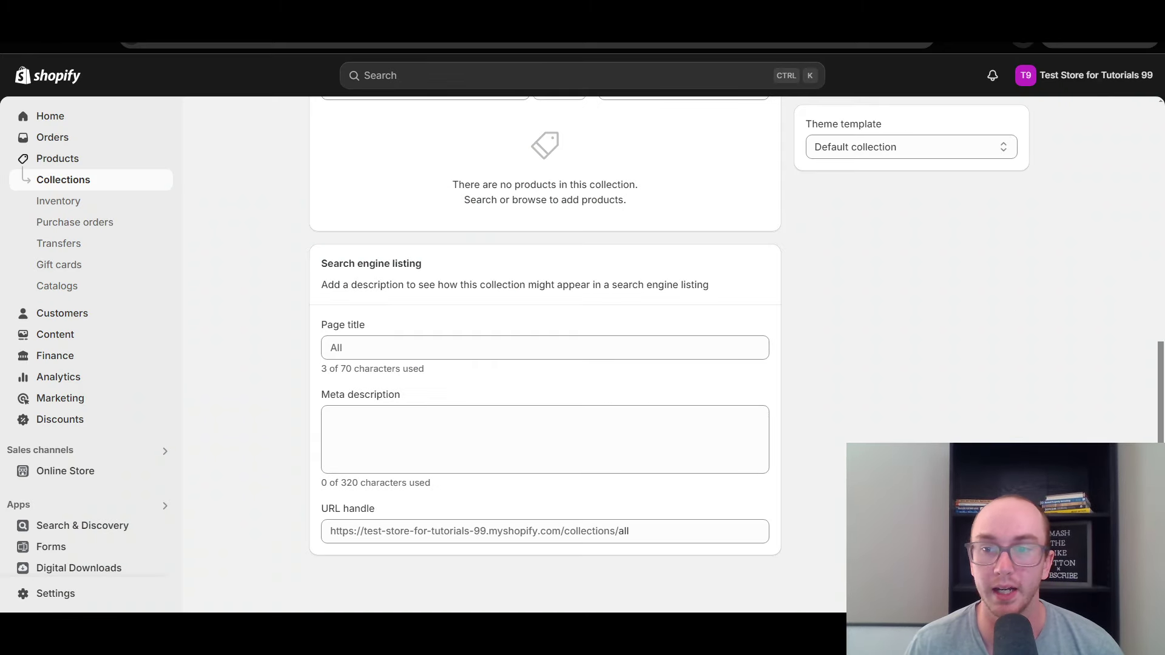
pyautogui.scroll(3, 466, 276)
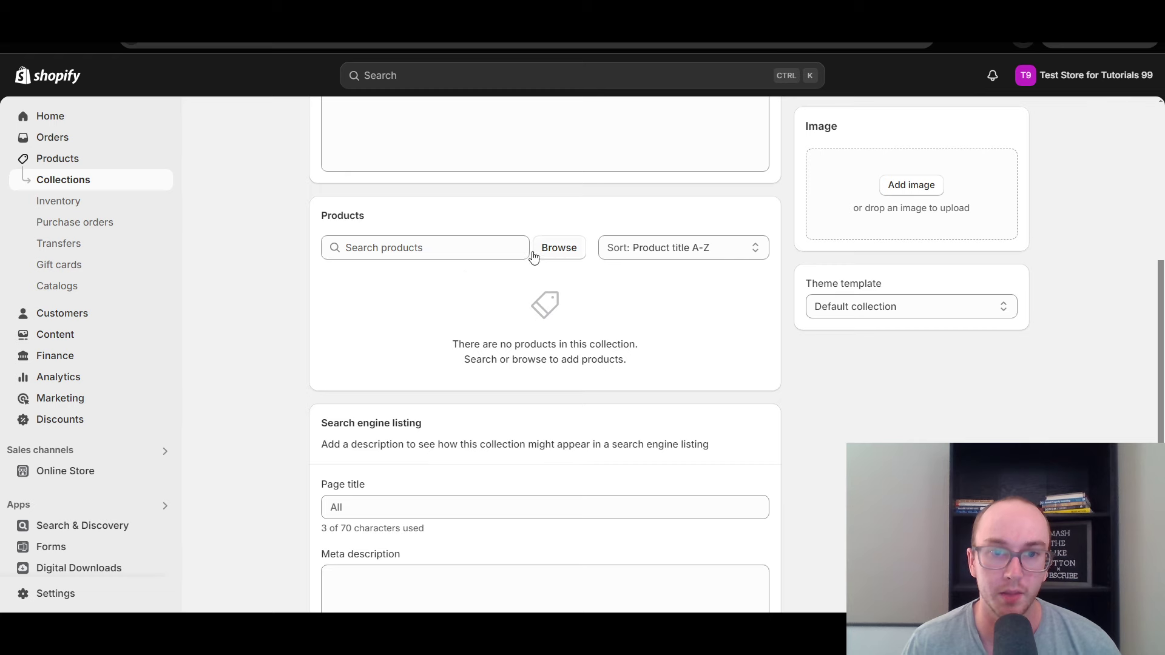
# - Browse and add 18K Gold Rolex Watch, Beanie, Jeans, Rolex Submariner and Shirt to All
pyautogui.click(513, 248)
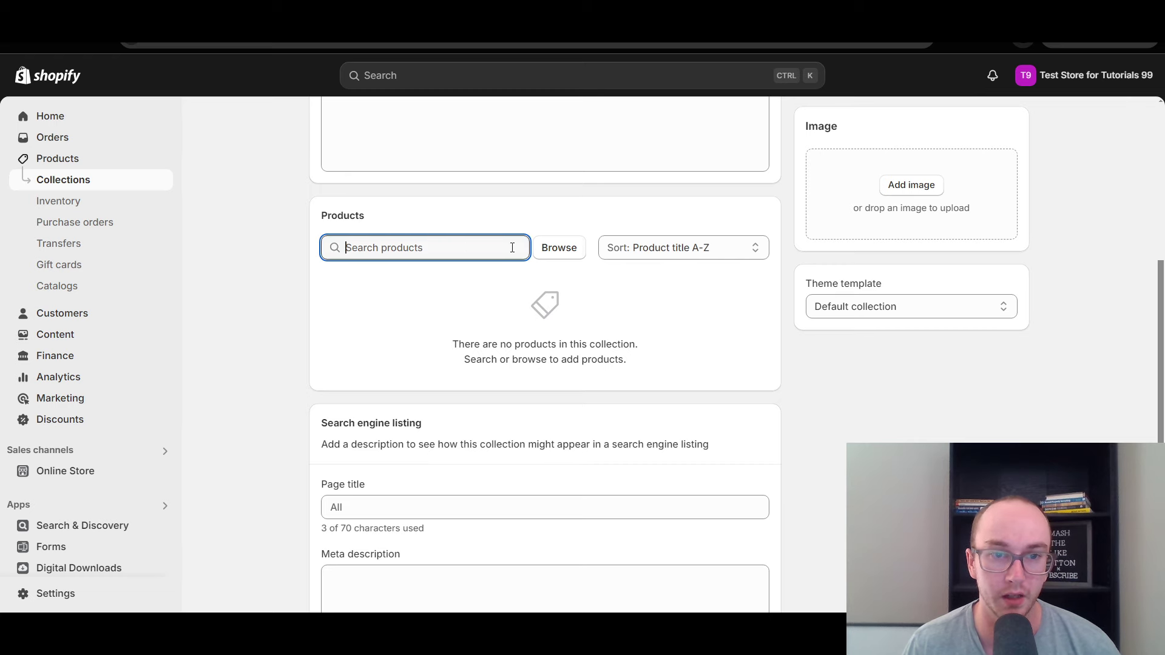
pyautogui.click(574, 249)
pyautogui.click(366, 277)
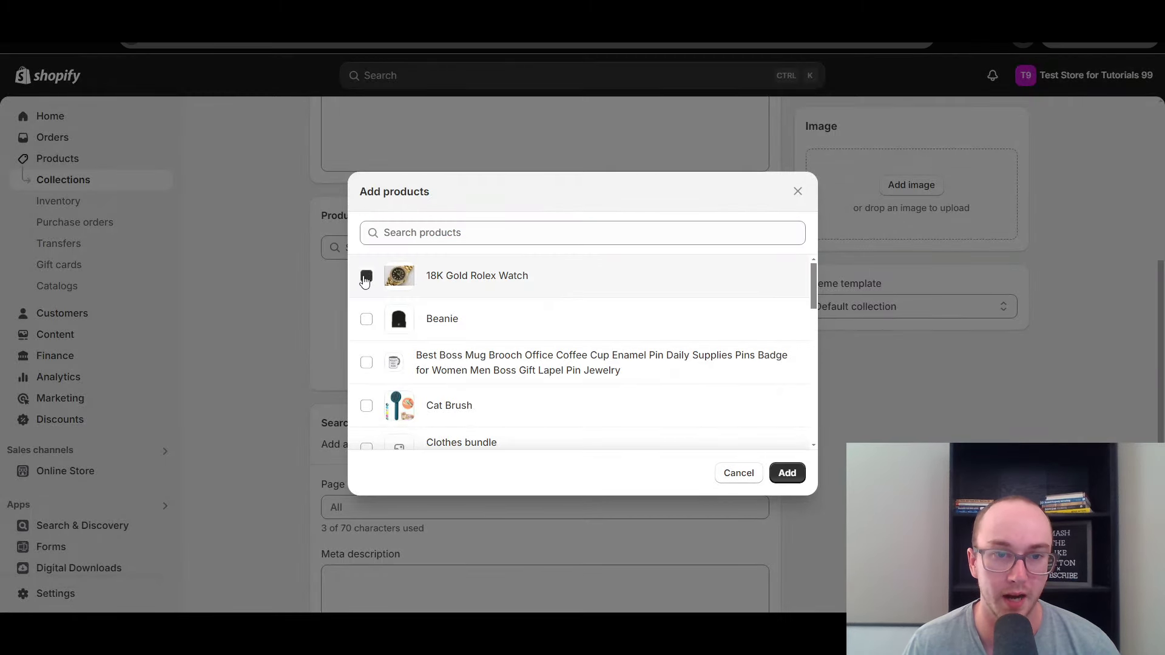
pyautogui.click(366, 319)
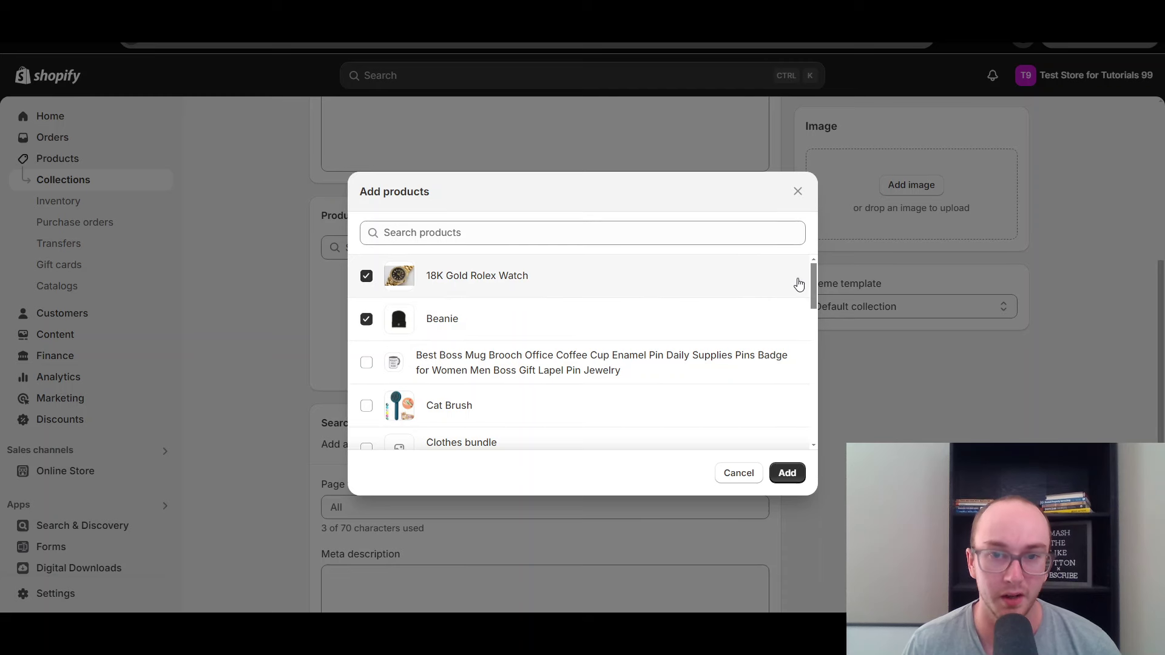
pyautogui.moveTo(809, 284); pyautogui.dragTo(808, 346)
pyautogui.click(368, 392)
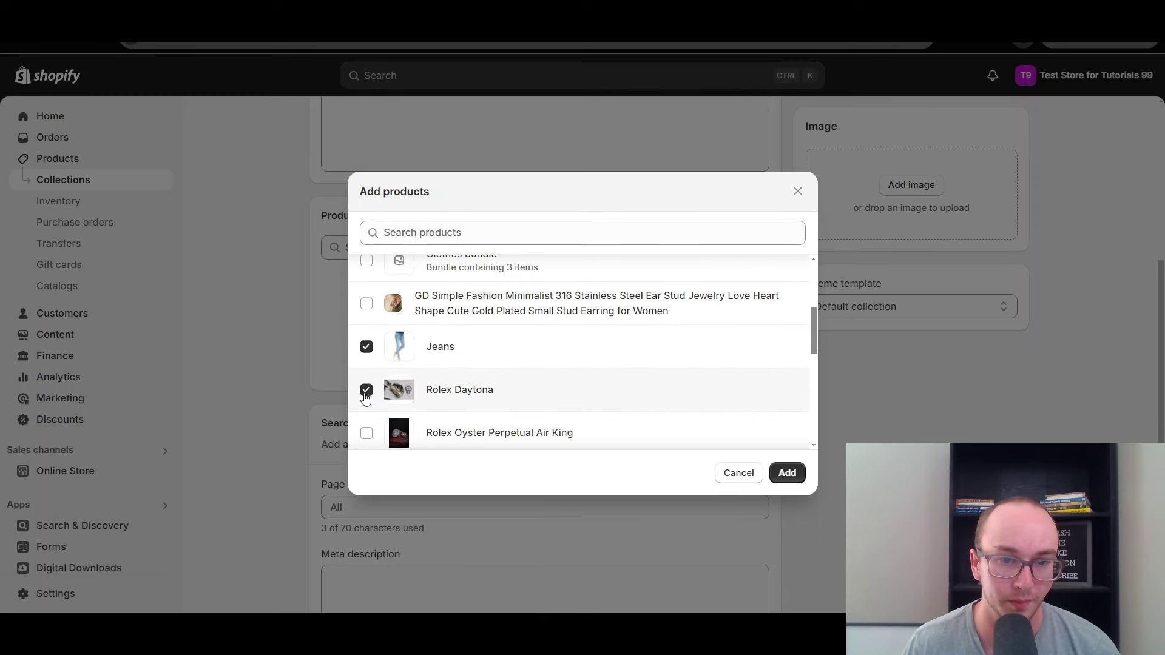
pyautogui.click(366, 391)
pyautogui.scroll(-3, 429, 391)
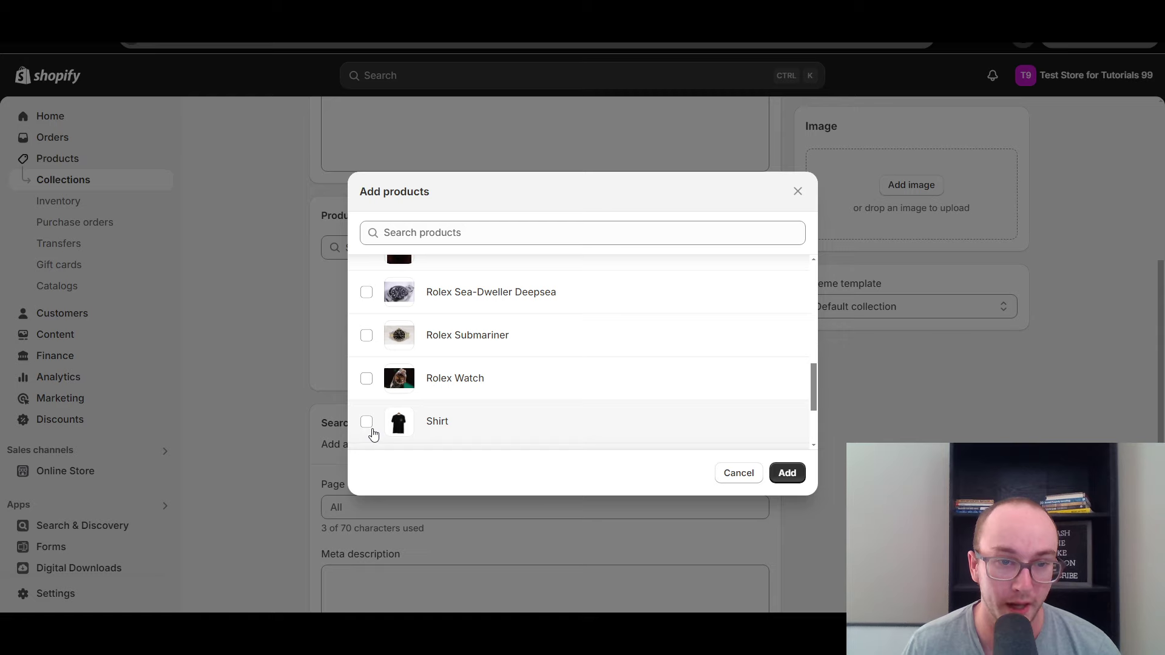
pyautogui.click(366, 422)
pyautogui.click(366, 336)
pyautogui.click(788, 473)
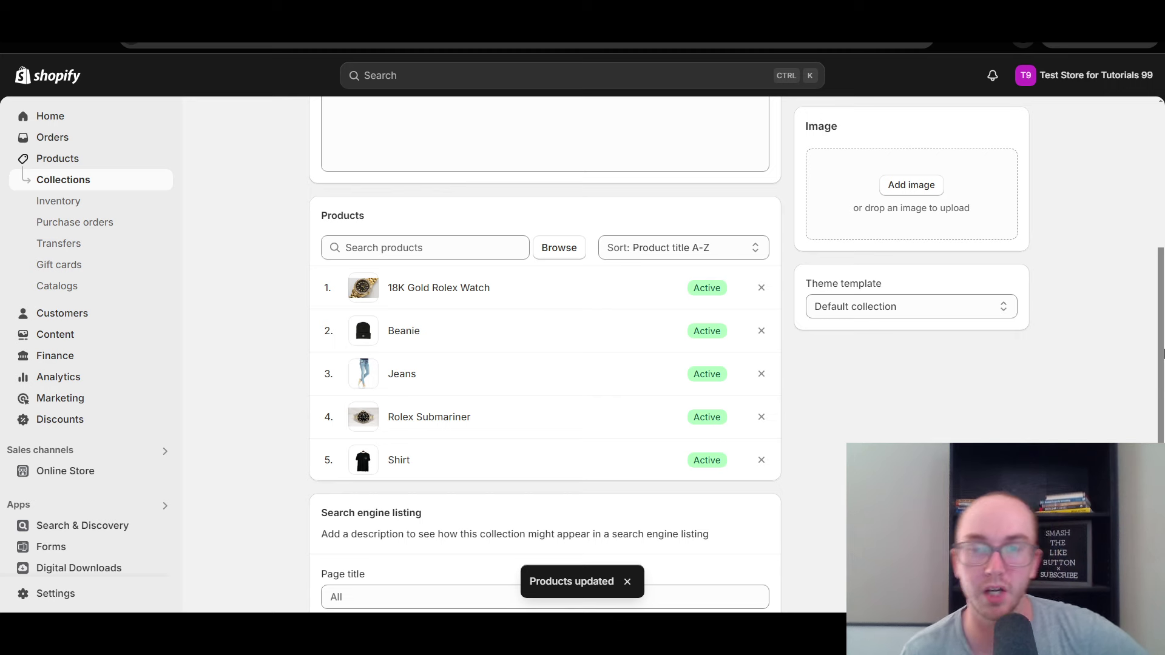
pyautogui.scroll(1, 1163, 352)
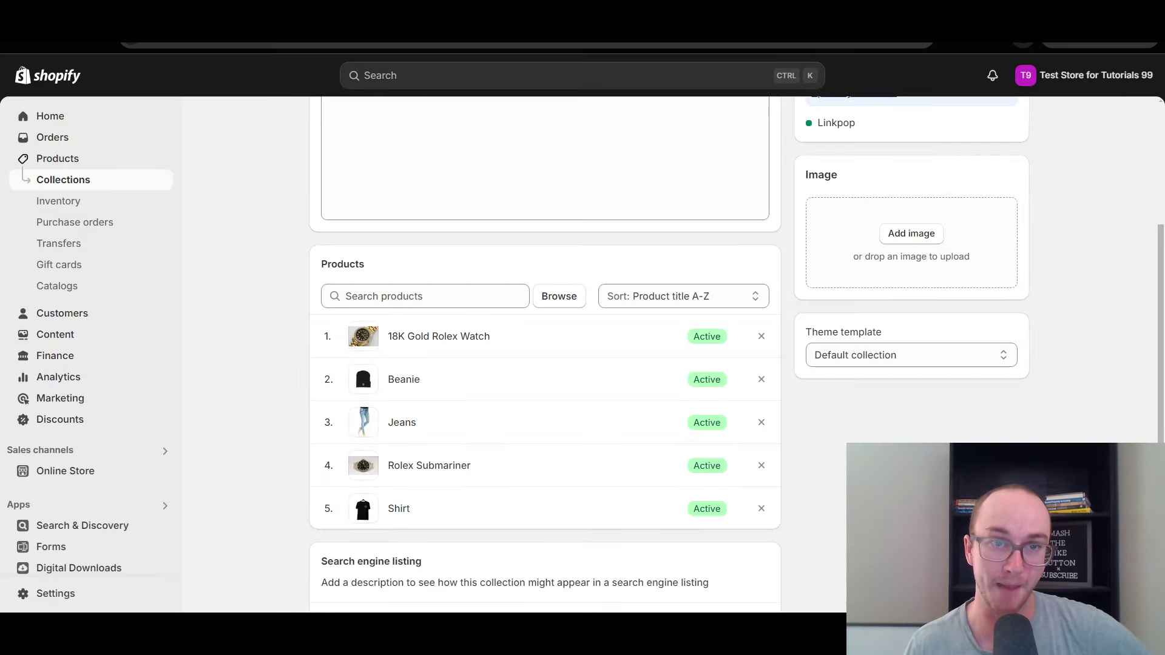
pyautogui.scroll(-5, 545, 365)
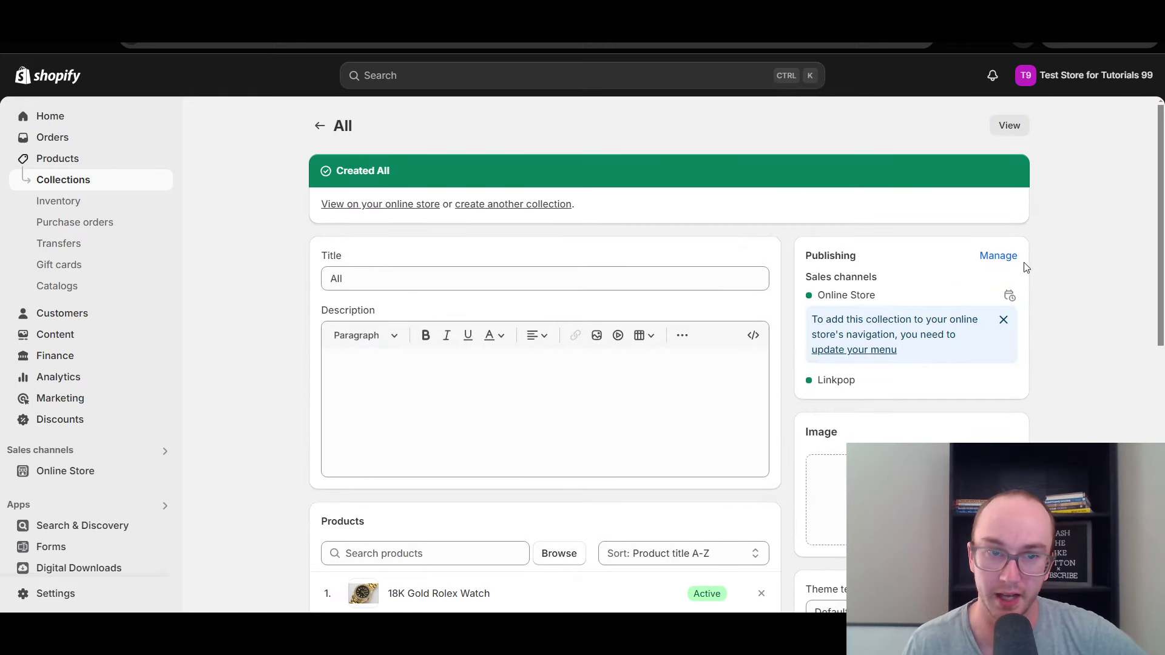
pyautogui.click(989, 127)
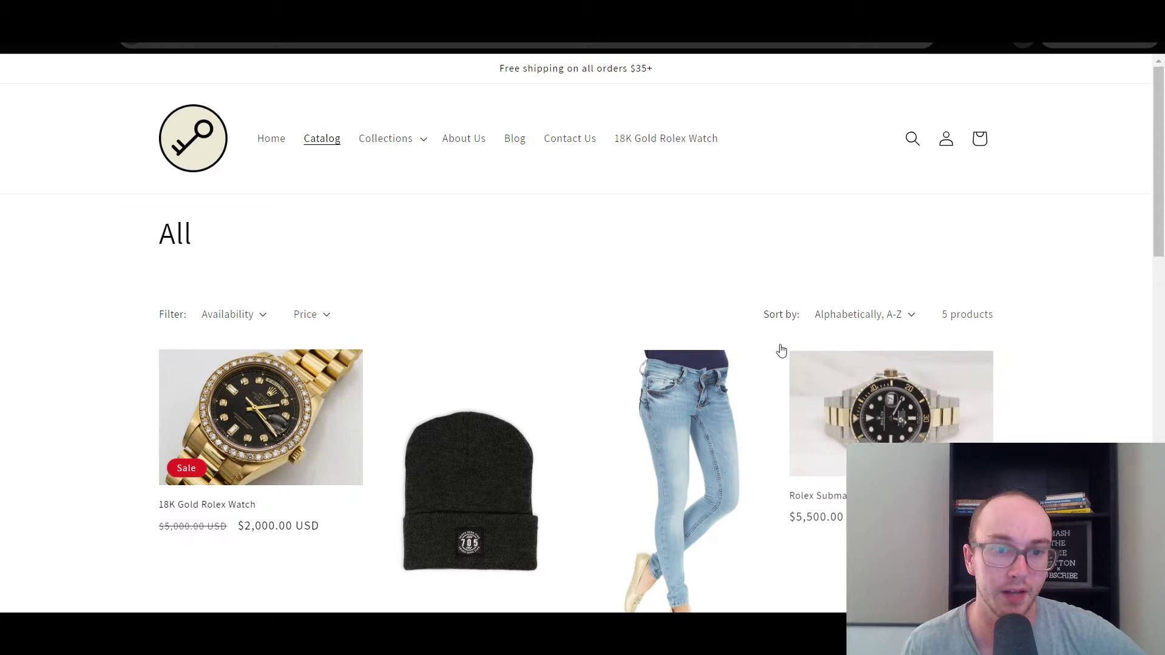
pyautogui.scroll(-1, 1160, 257)
pyautogui.moveTo(1160, 257); pyautogui.dragTo(1161, 213)
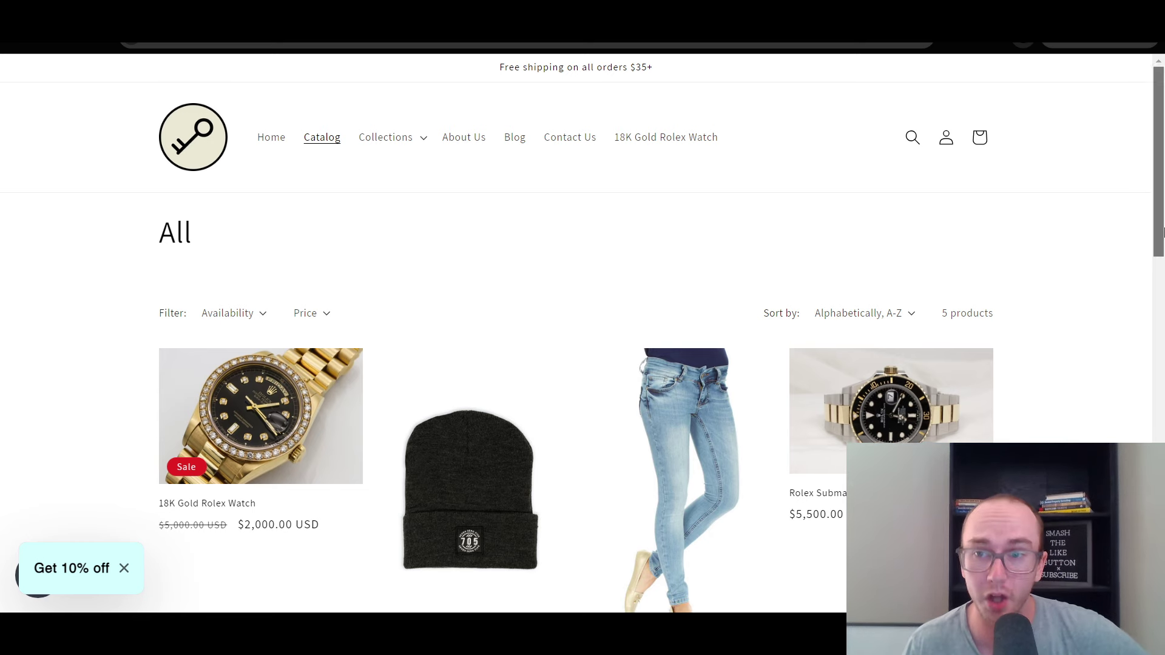
pyautogui.scroll(-7, 1135, 322)
pyautogui.scroll(-2, 1127, 395)
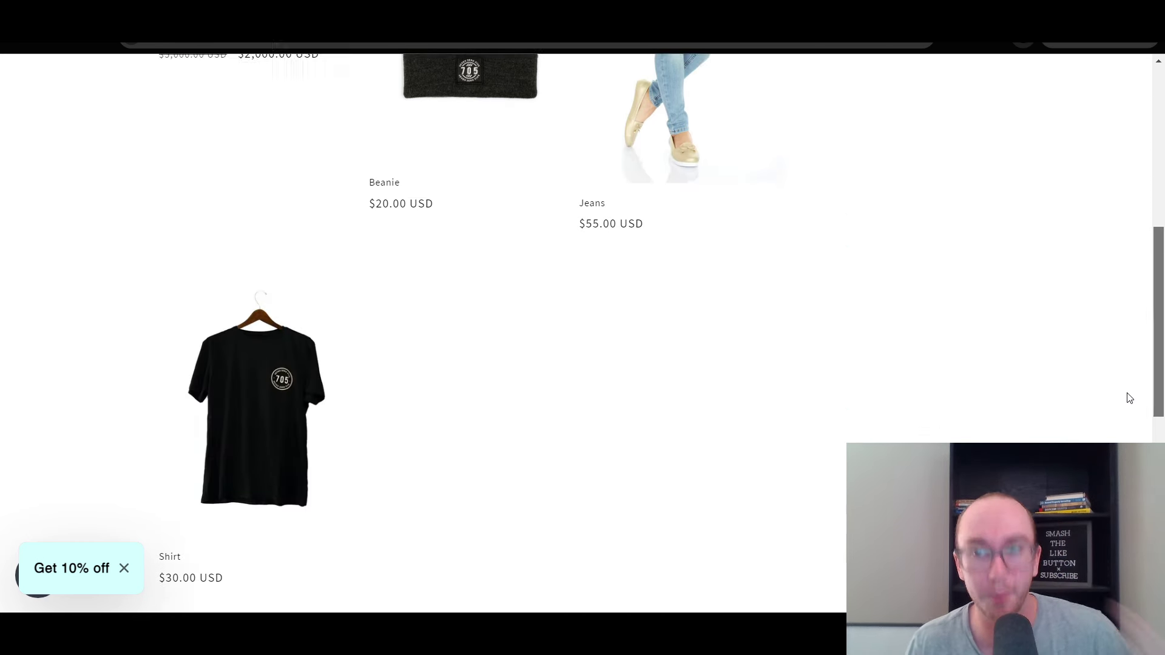
pyautogui.scroll(9, 1137, 360)
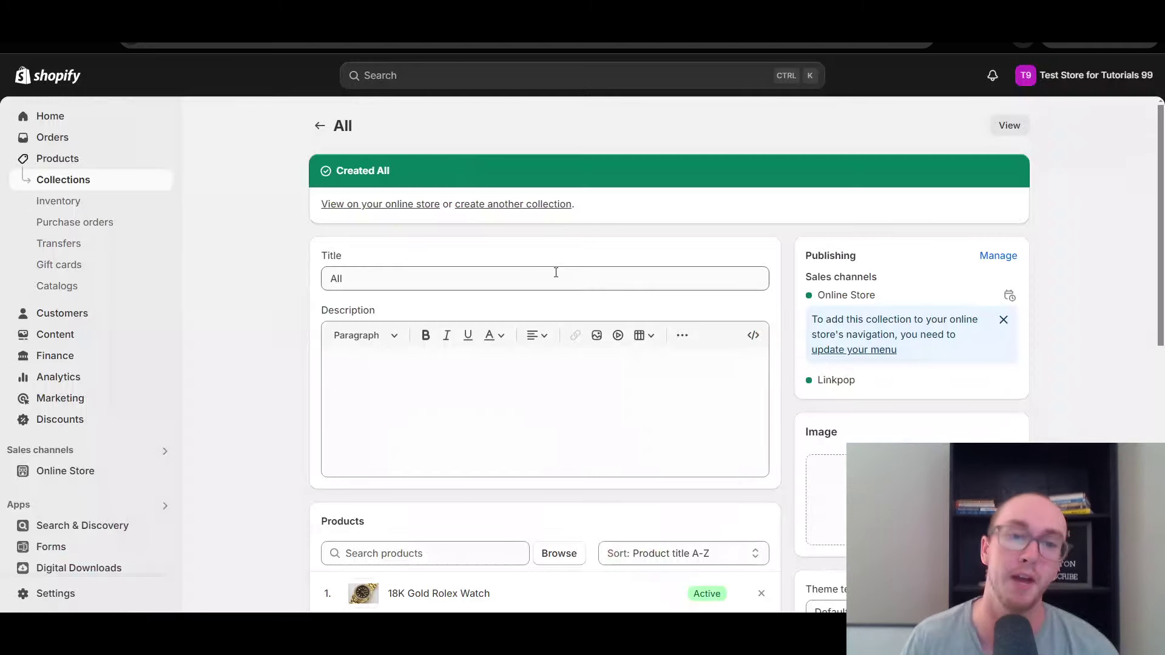
# - Change the All collection's sort order from Best selling to Highest price
pyautogui.scroll(-4, 1161, 363)
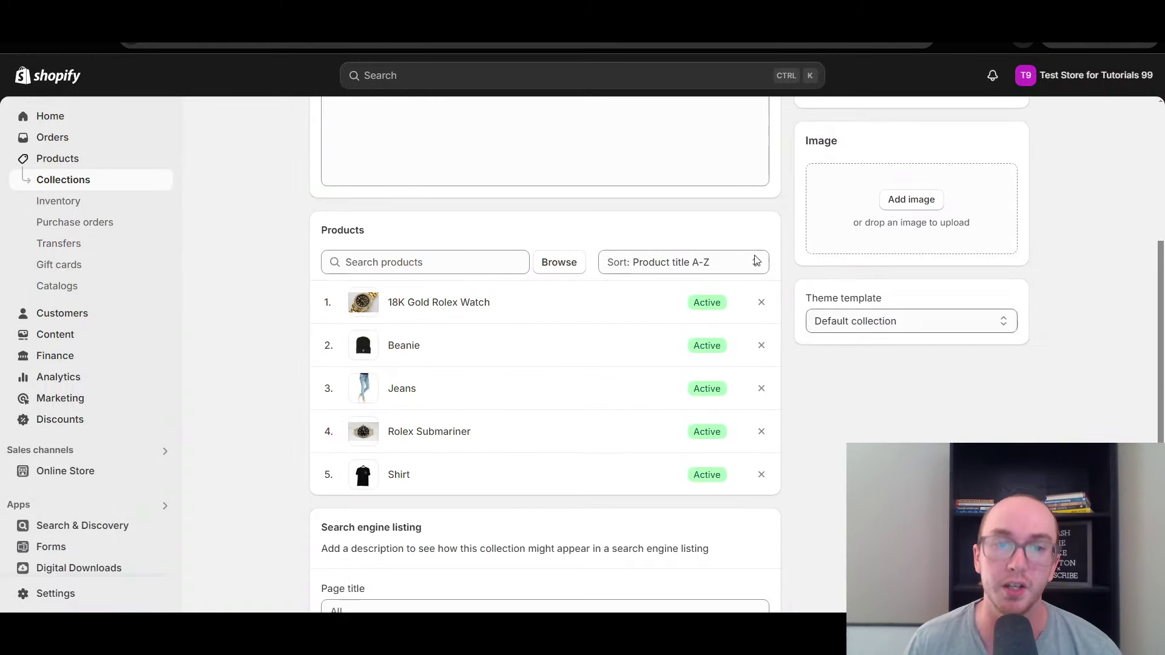
pyautogui.click(657, 272)
pyautogui.click(660, 286)
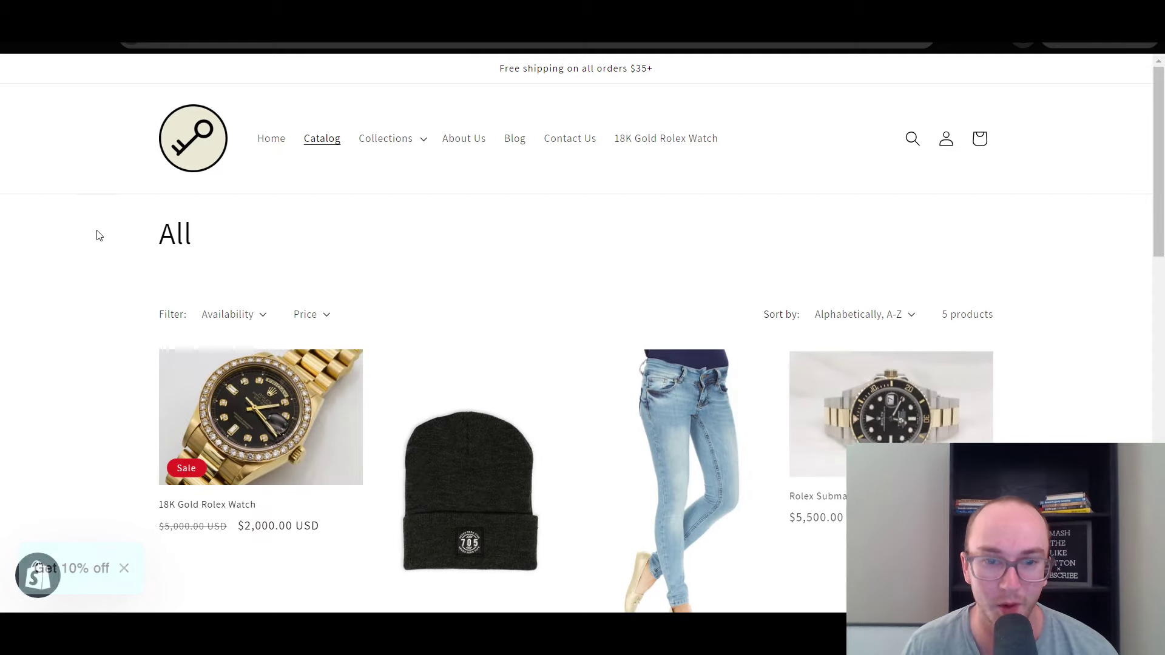
pyautogui.scroll(-3, 96, 255)
pyautogui.scroll(3, 100, 267)
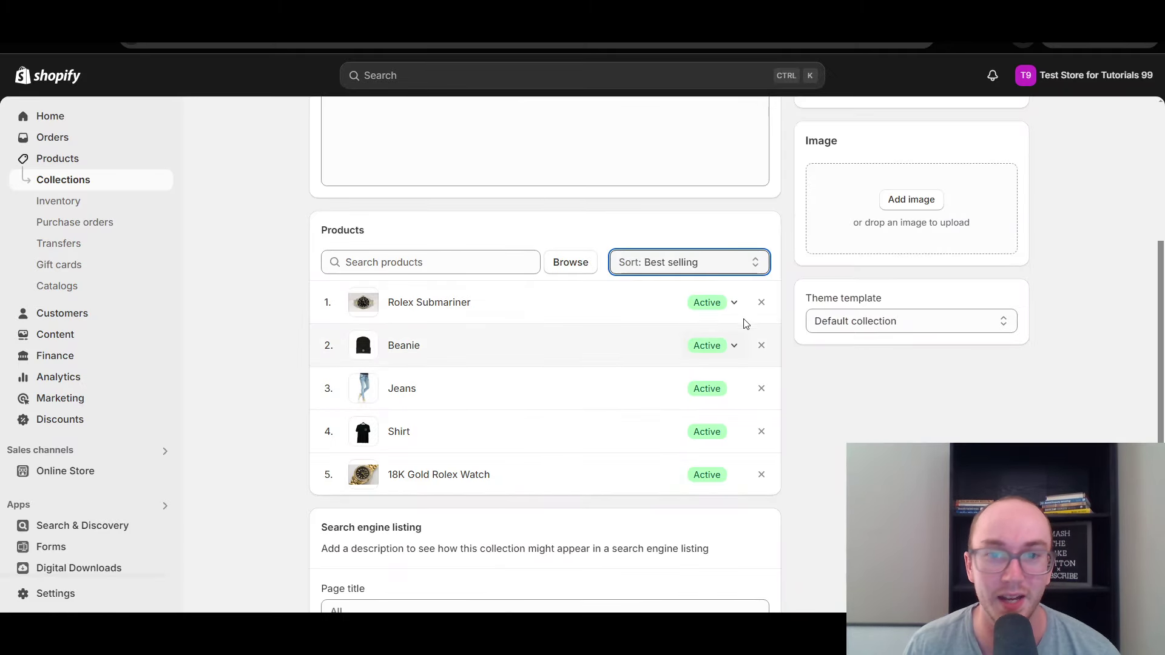
pyautogui.scroll(1, 710, 307)
pyautogui.click(703, 344)
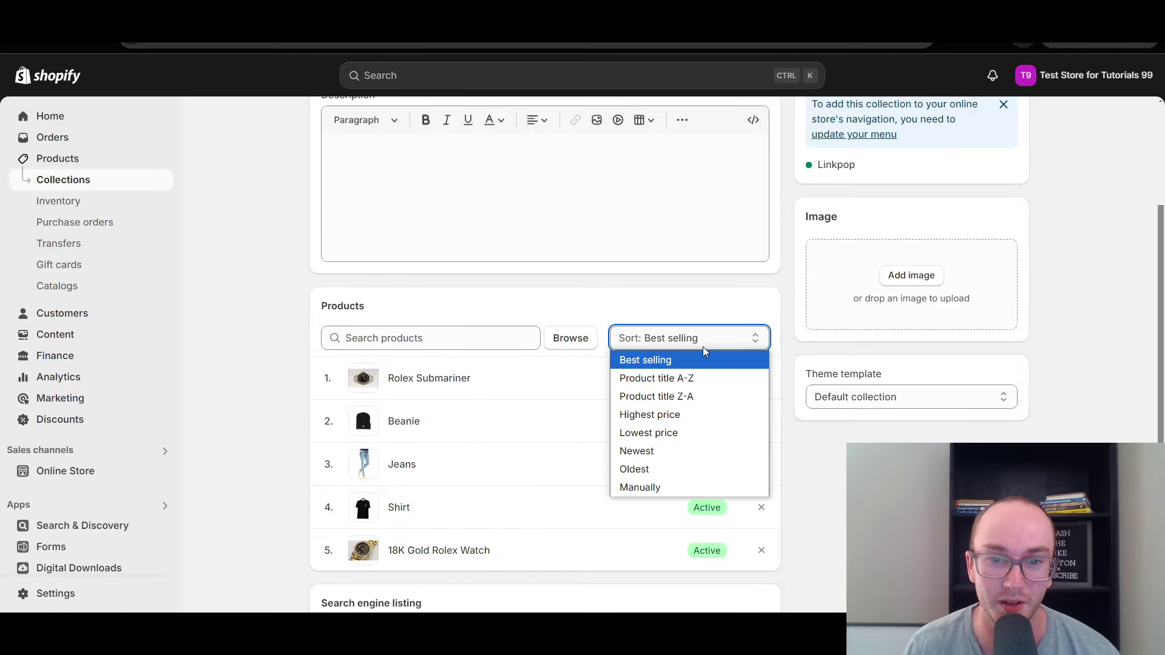
pyautogui.click(701, 414)
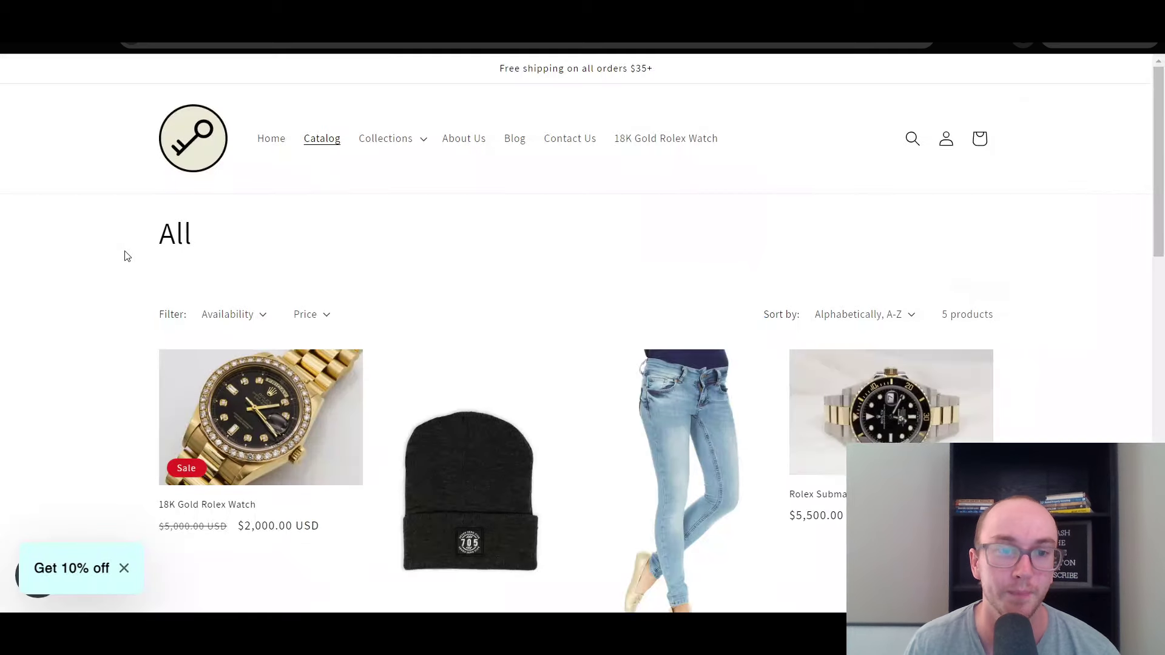
pyautogui.scroll(-2, 147, 254)
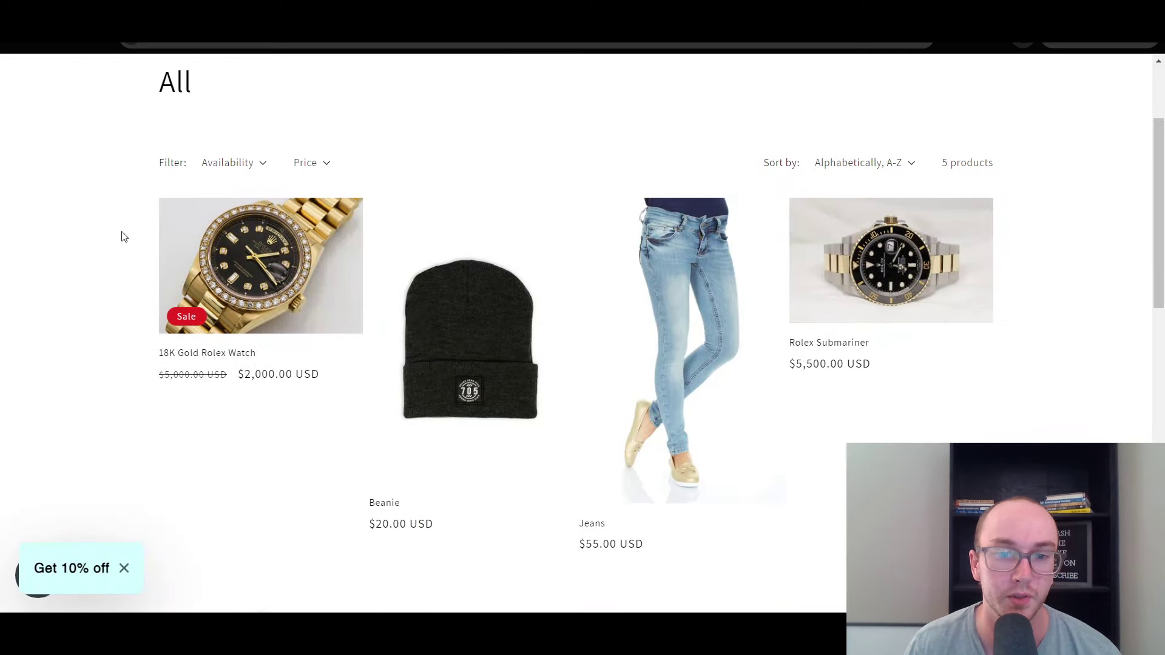
# - Reload the storefront All page and sort it by Price, high to low
pyautogui.press('F5')
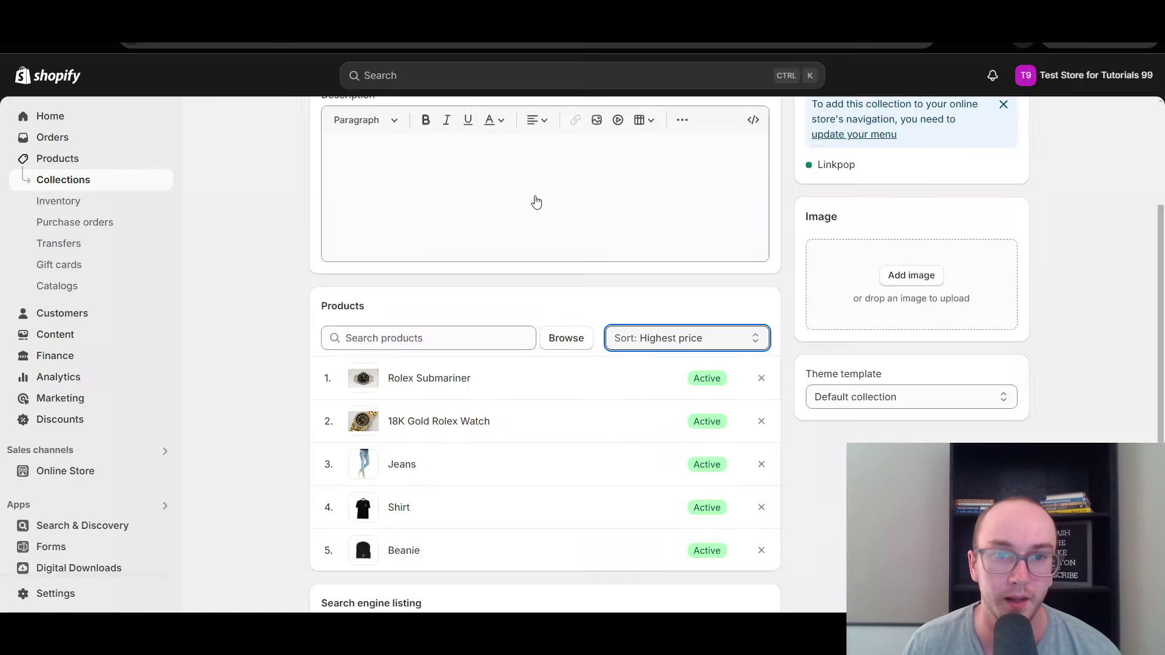
pyautogui.scroll(3, 804, 364)
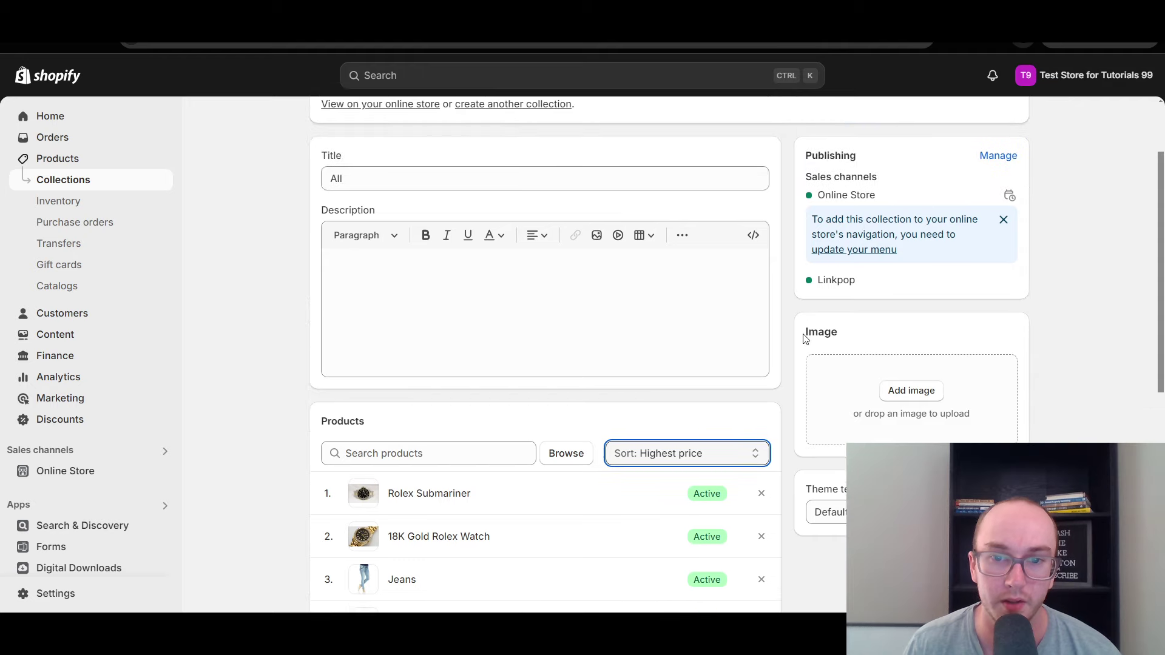
pyautogui.scroll(1, 1163, 179)
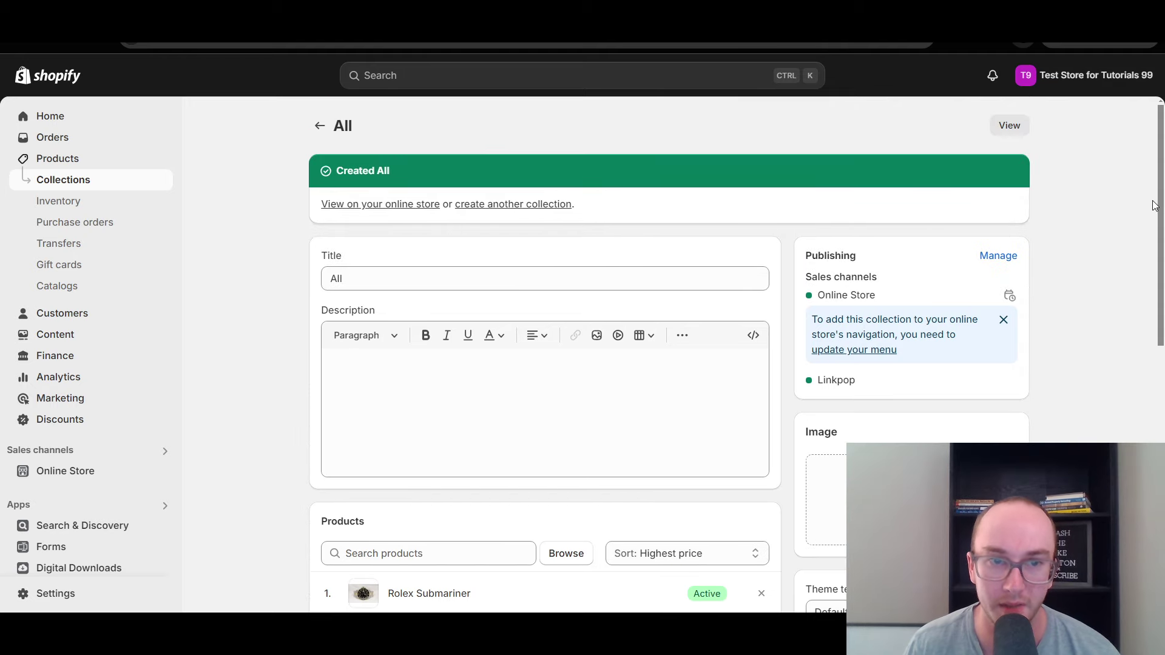
pyautogui.scroll(-6, 1155, 206)
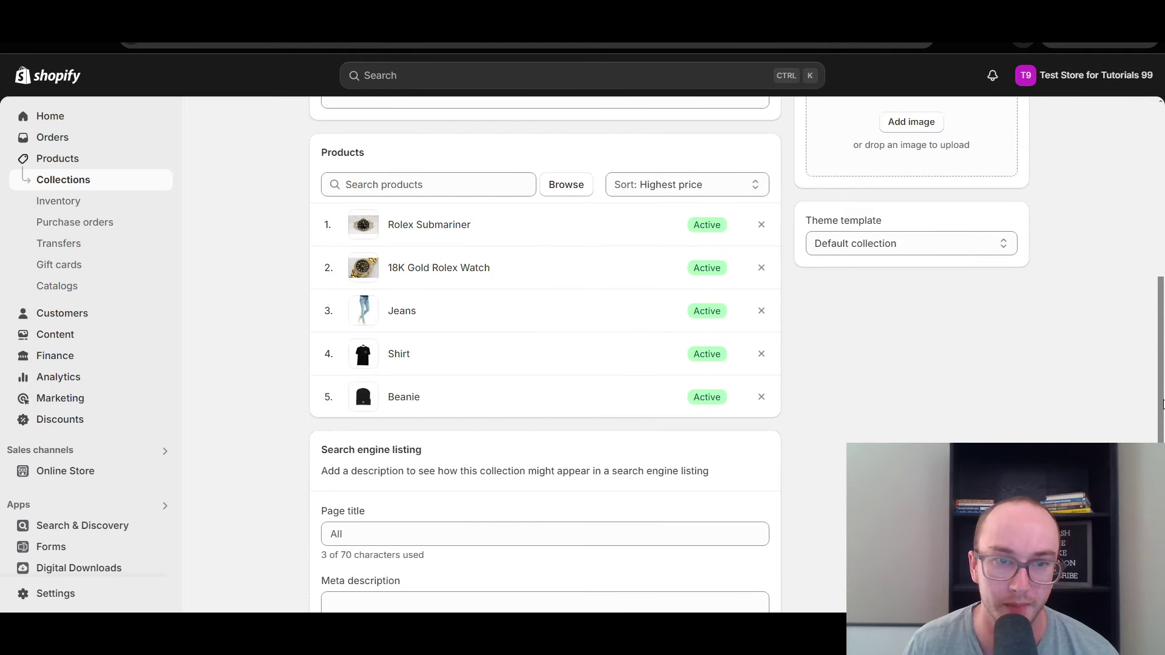
pyautogui.scroll(1, 1161, 403)
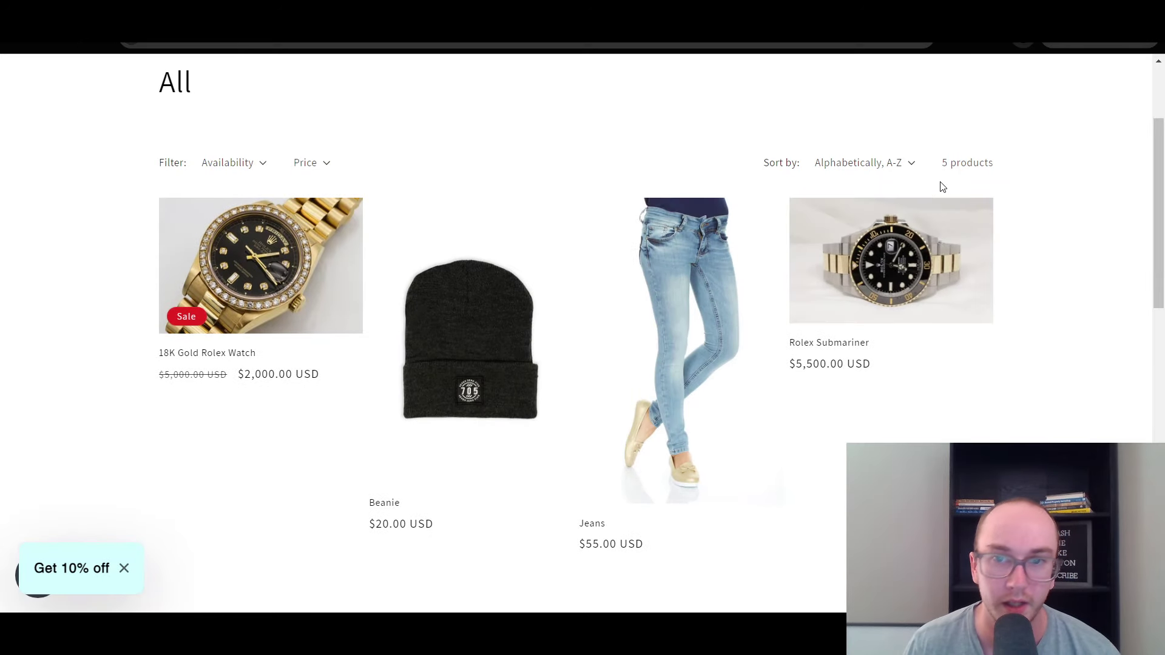
pyautogui.click(900, 168)
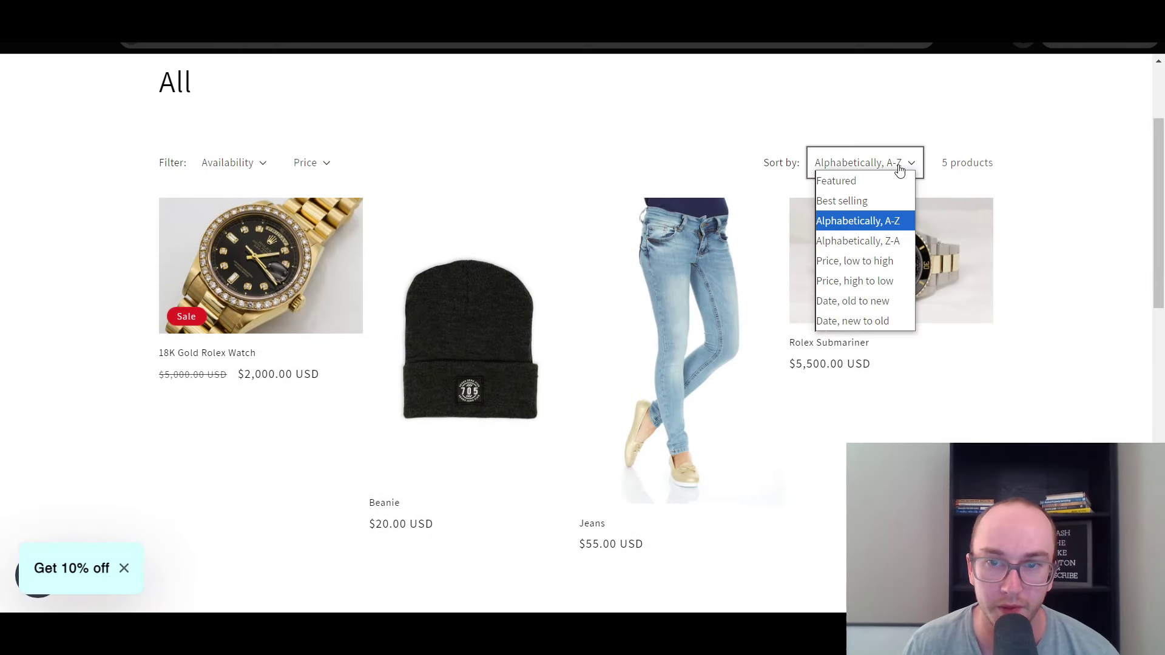
pyautogui.click(889, 281)
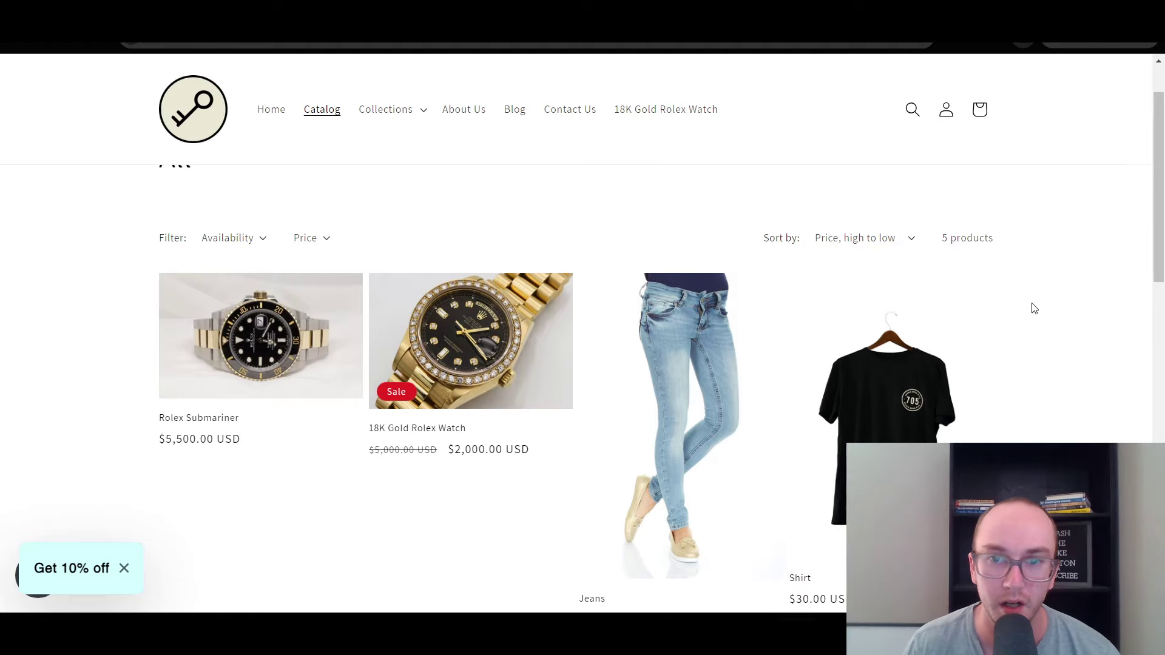
# - Reopen the storefront Catalog page, then return to the All collection editor
pyautogui.scroll(2, 286, 154)
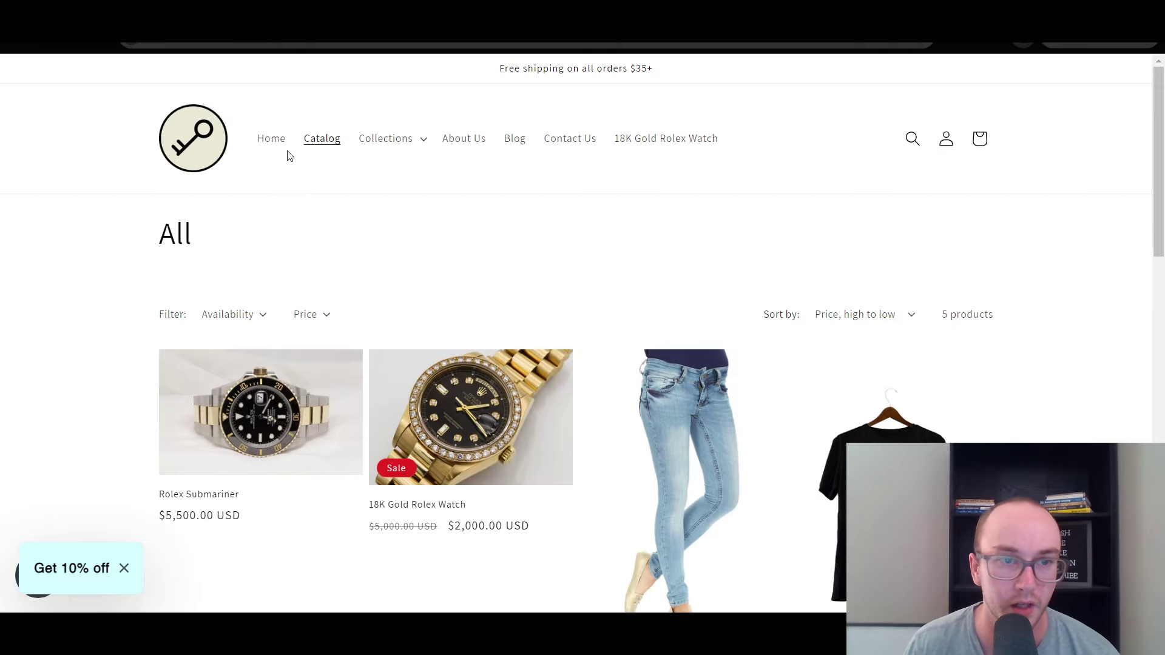
pyautogui.click(323, 143)
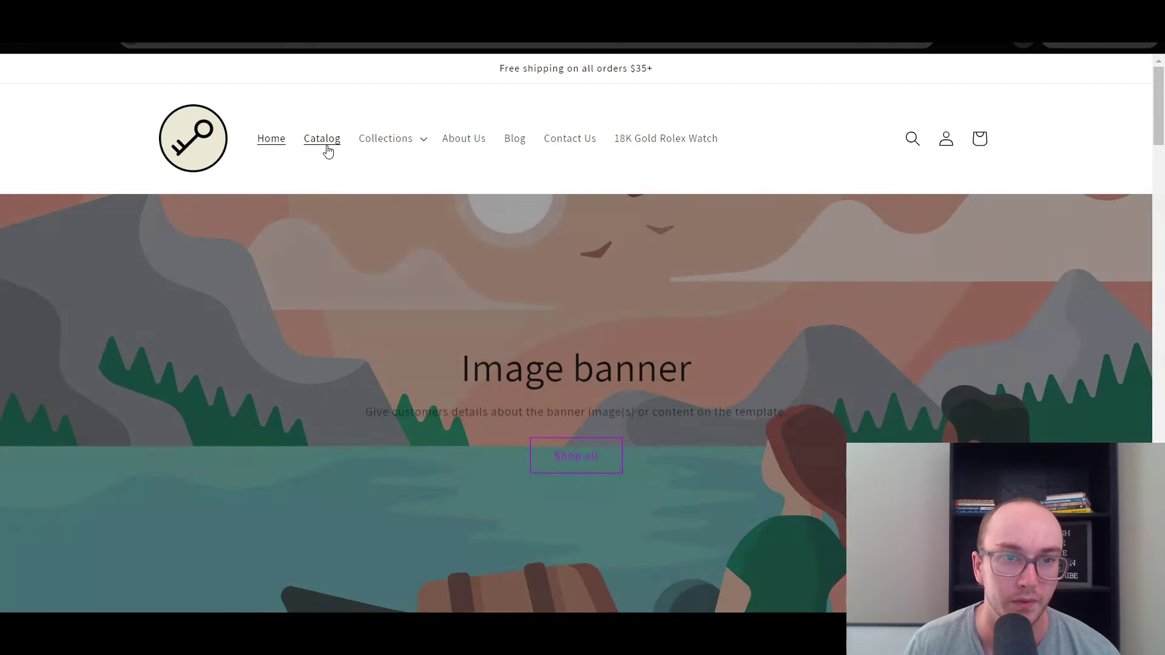
pyautogui.click(325, 146)
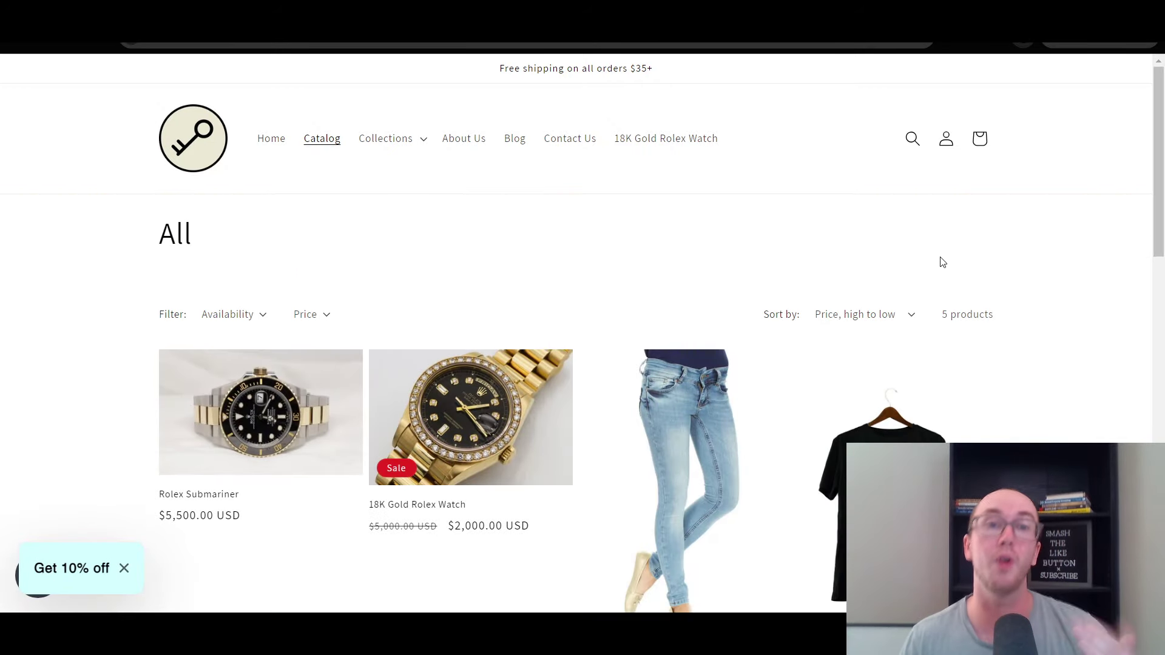
pyautogui.scroll(-4, 966, 257)
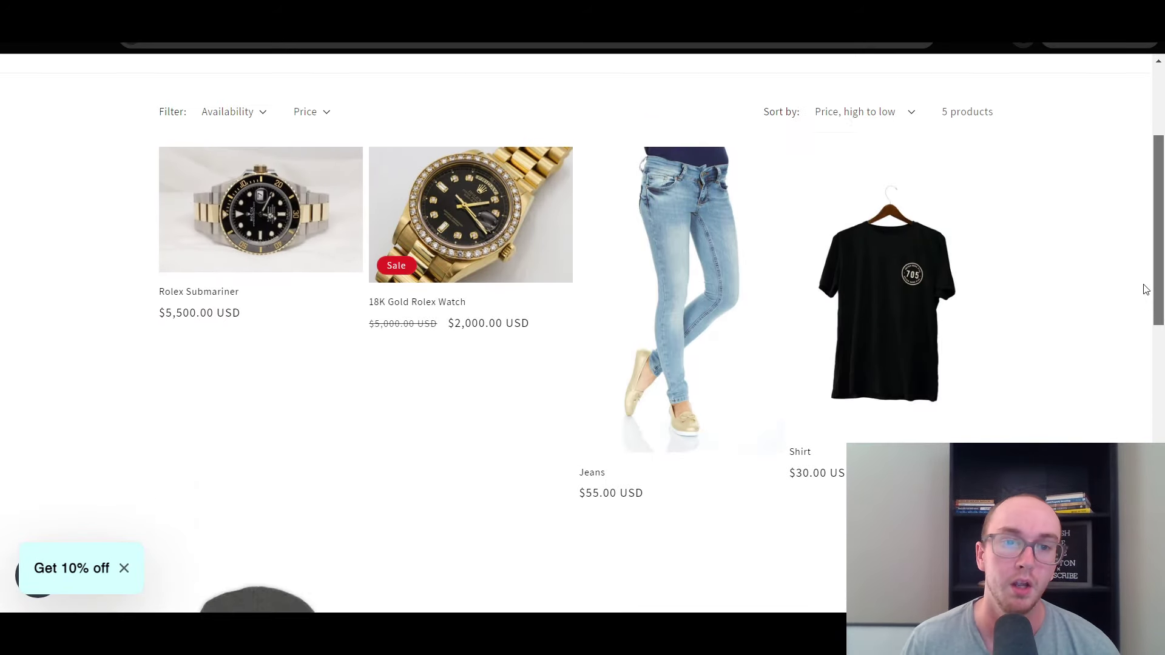
pyautogui.scroll(1, 966, 257)
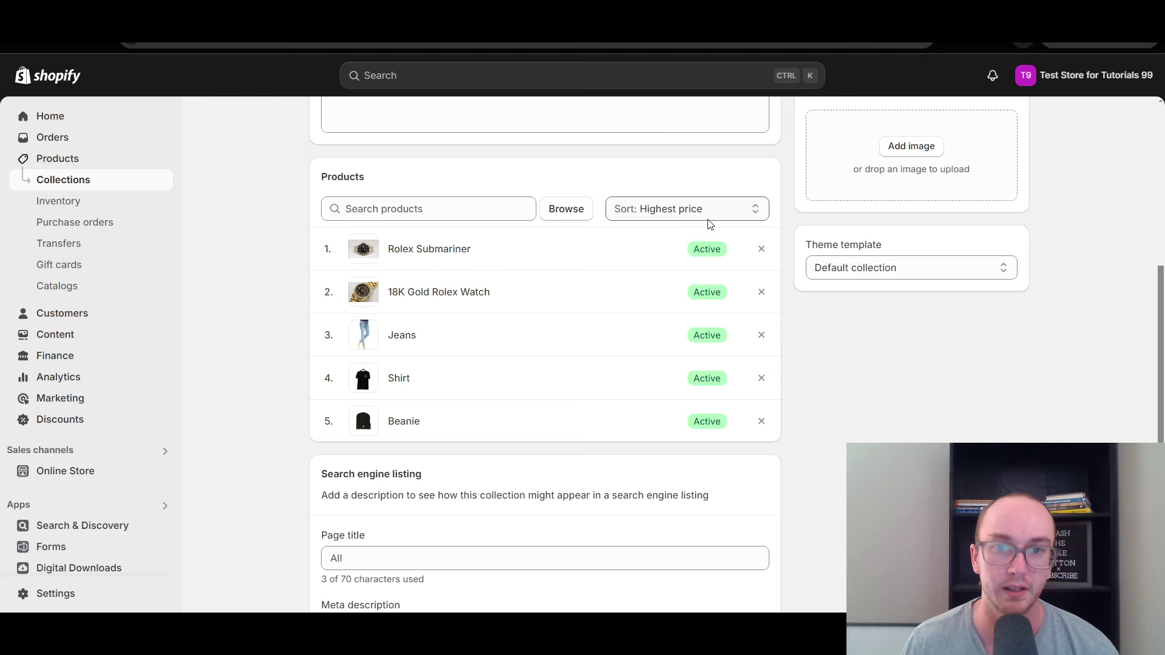
# - Set the All collection to manual sorting and drag Beanie into first position
pyautogui.click(714, 214)
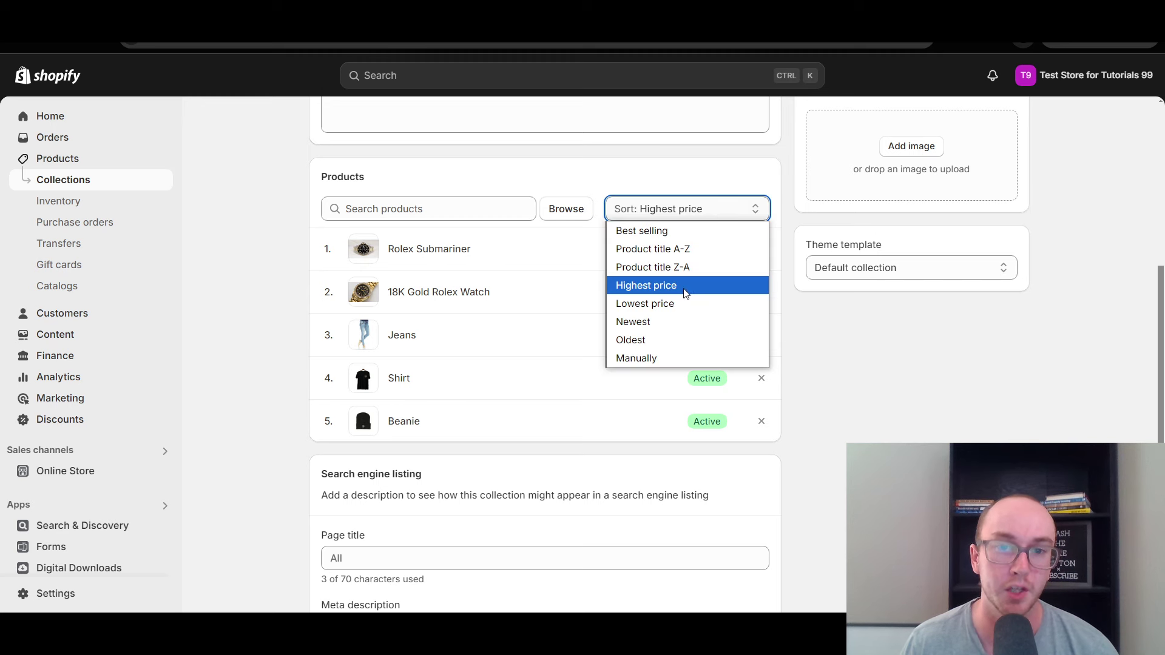
pyautogui.click(704, 358)
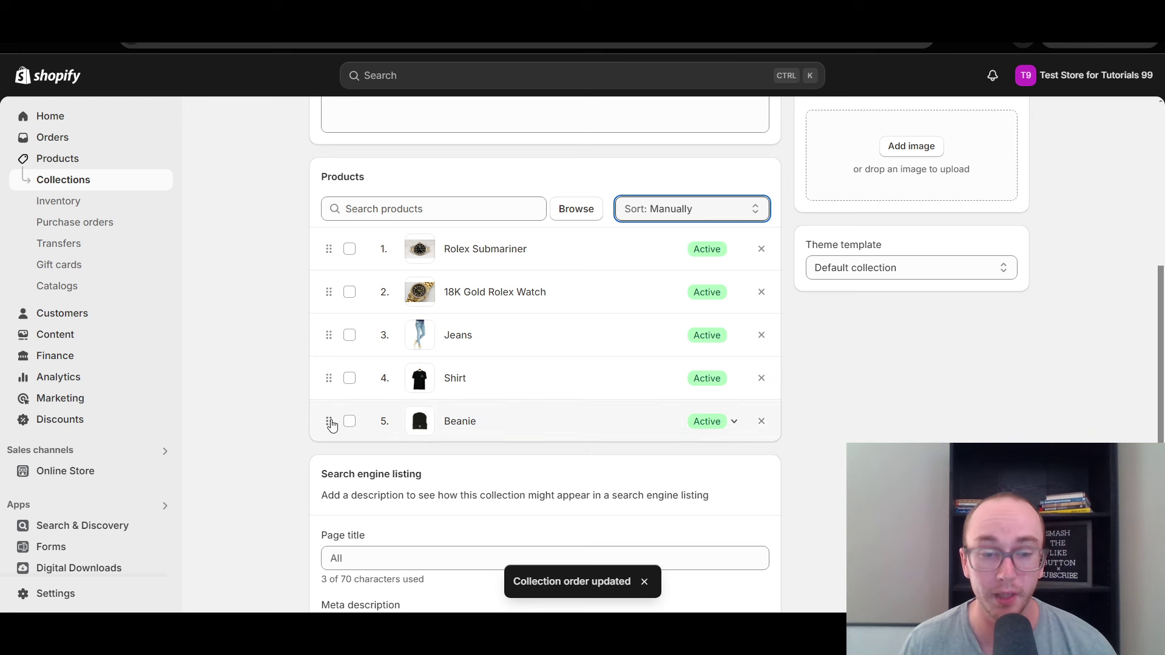
pyautogui.moveTo(331, 423); pyautogui.dragTo(330, 300)
pyautogui.moveTo(337, 258); pyautogui.dragTo(338, 248)
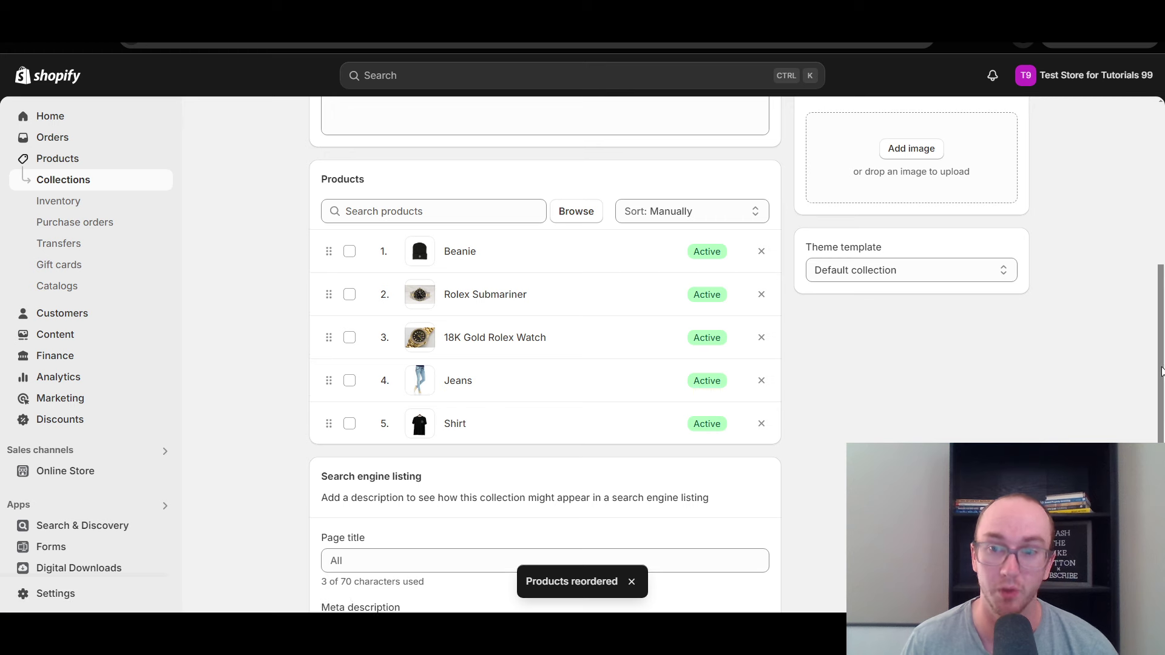
pyautogui.scroll(3, 1150, 315)
pyautogui.scroll(-1, 1145, 302)
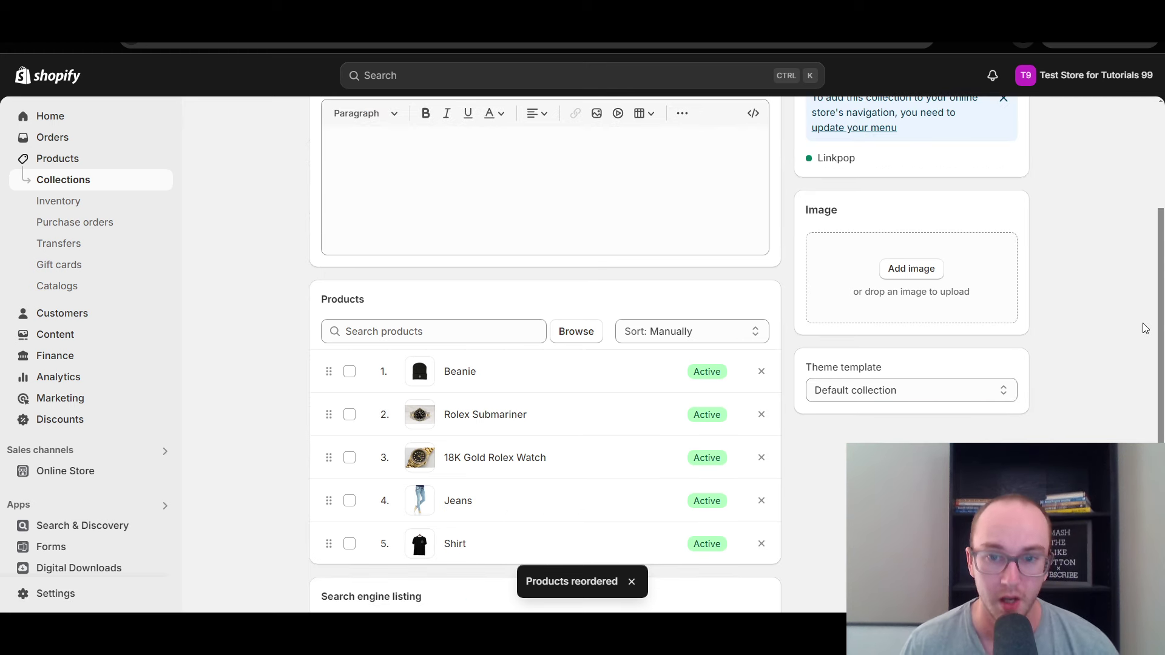
pyautogui.scroll(-5, 1163, 314)
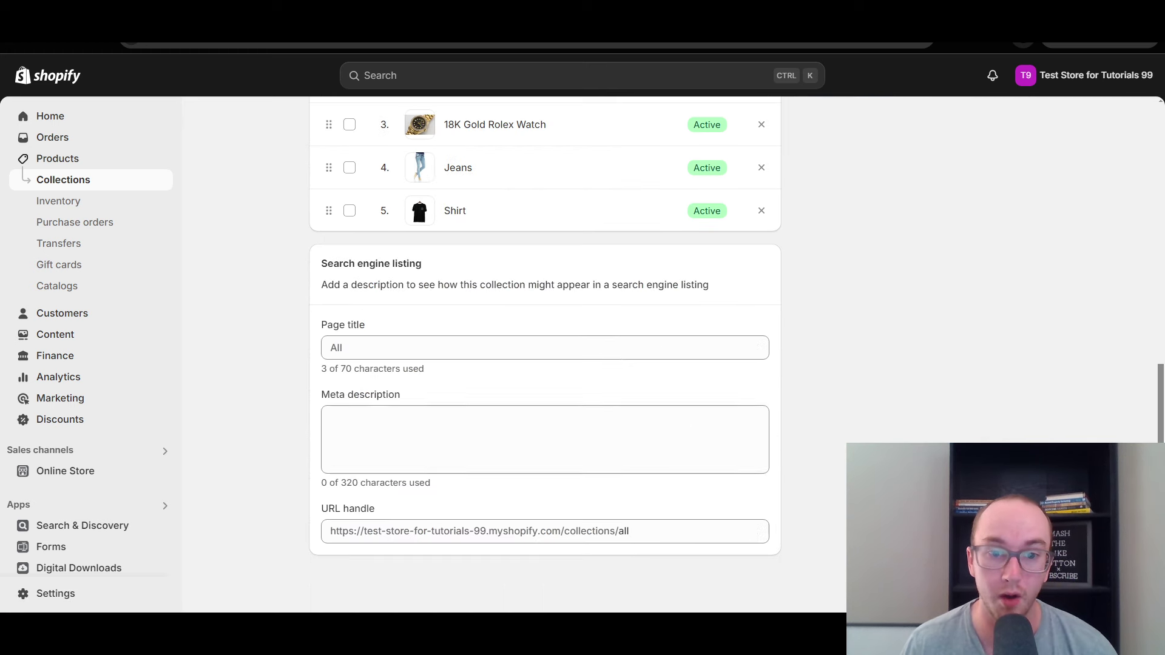
pyautogui.scroll(3, 534, 200)
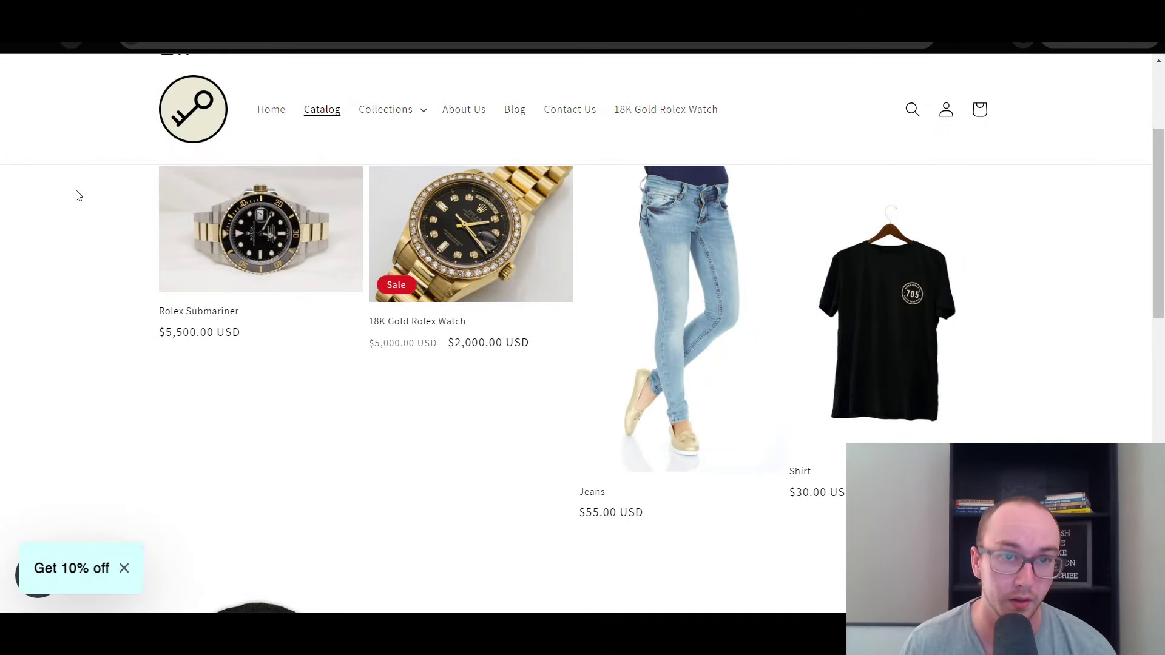
# - Reload the storefront catalog and confirm Beanie now appears first under the Featured sort
pyautogui.press('F5')
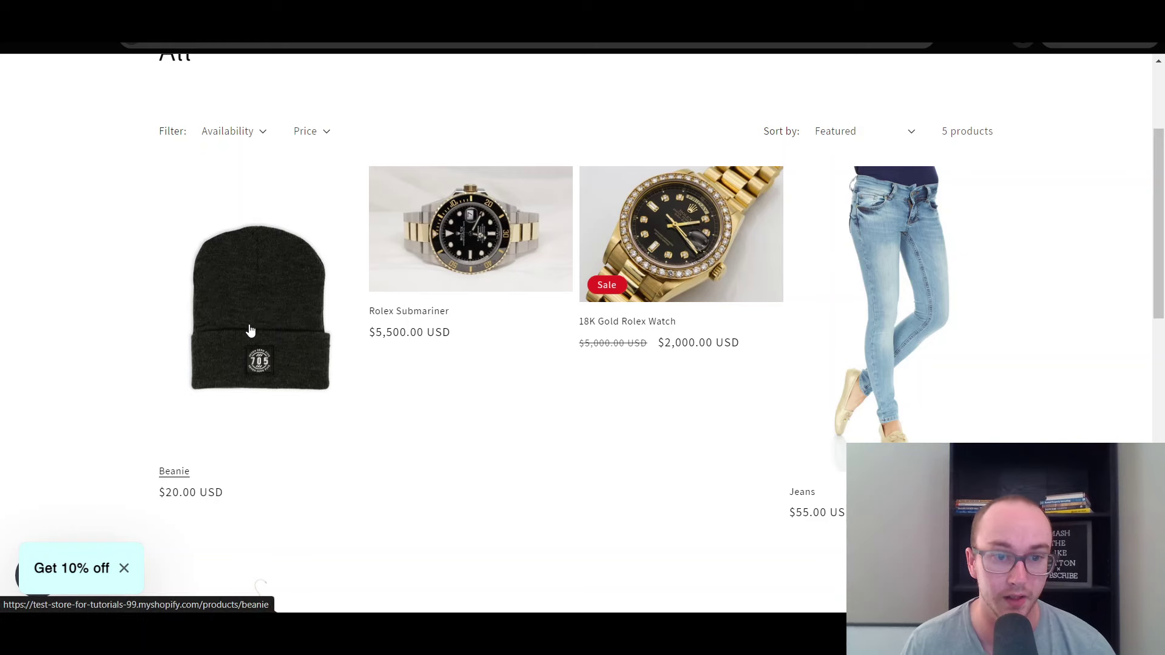
pyautogui.click(906, 130)
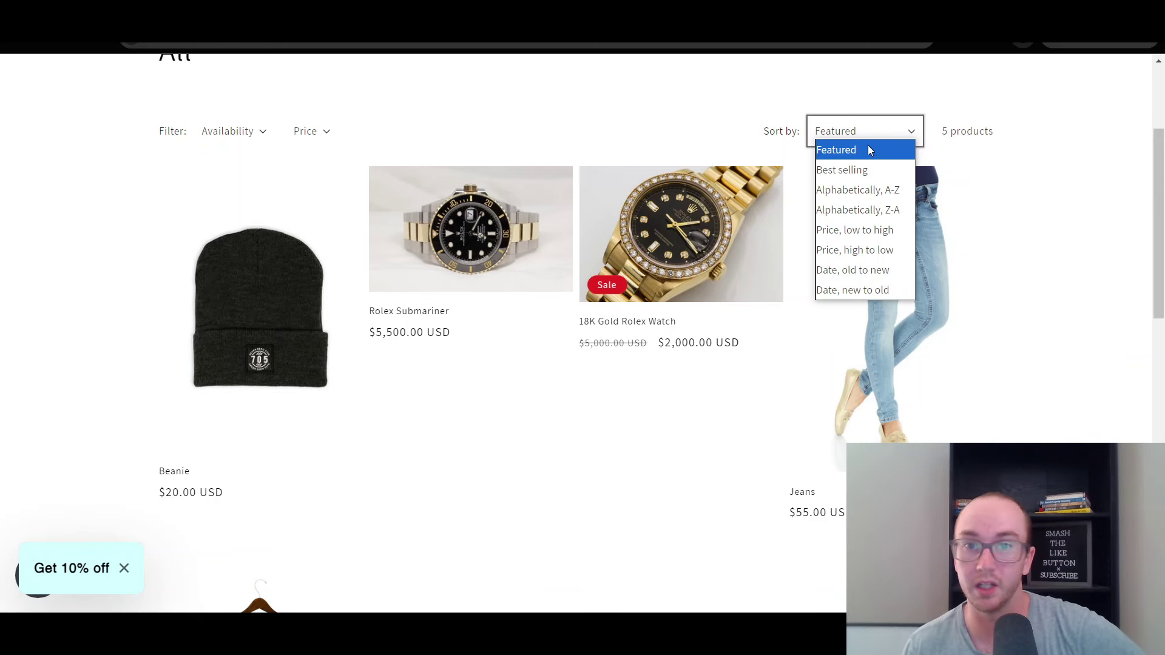
pyautogui.click(985, 159)
pyautogui.scroll(2, 985, 159)
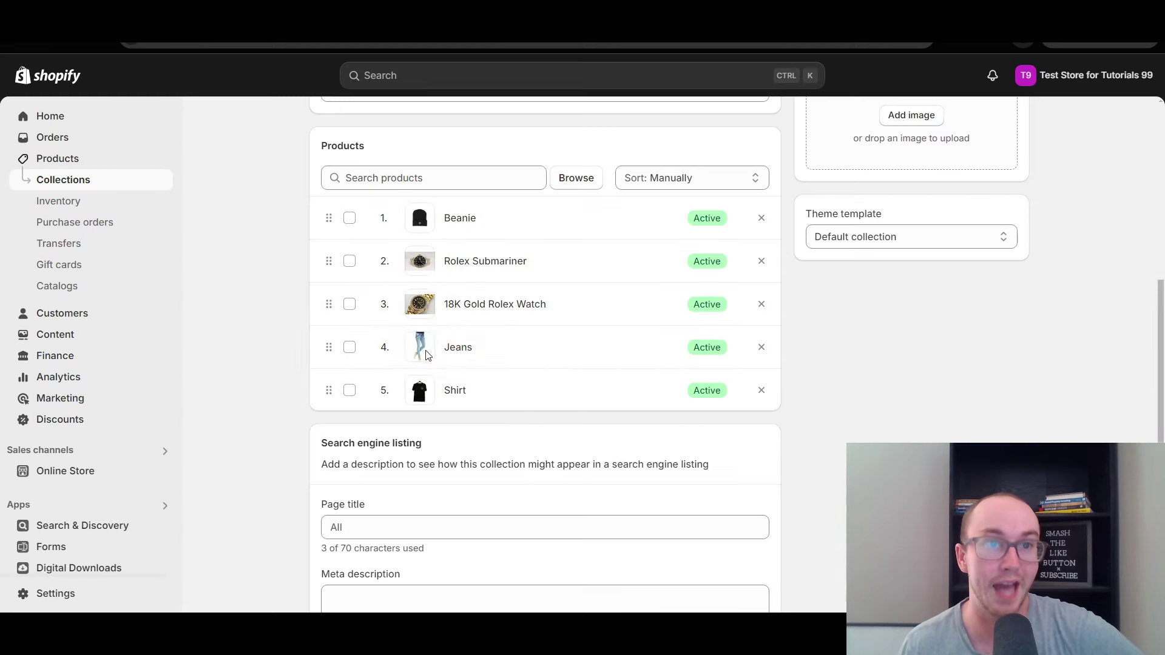
pyautogui.scroll(-3, 807, 377)
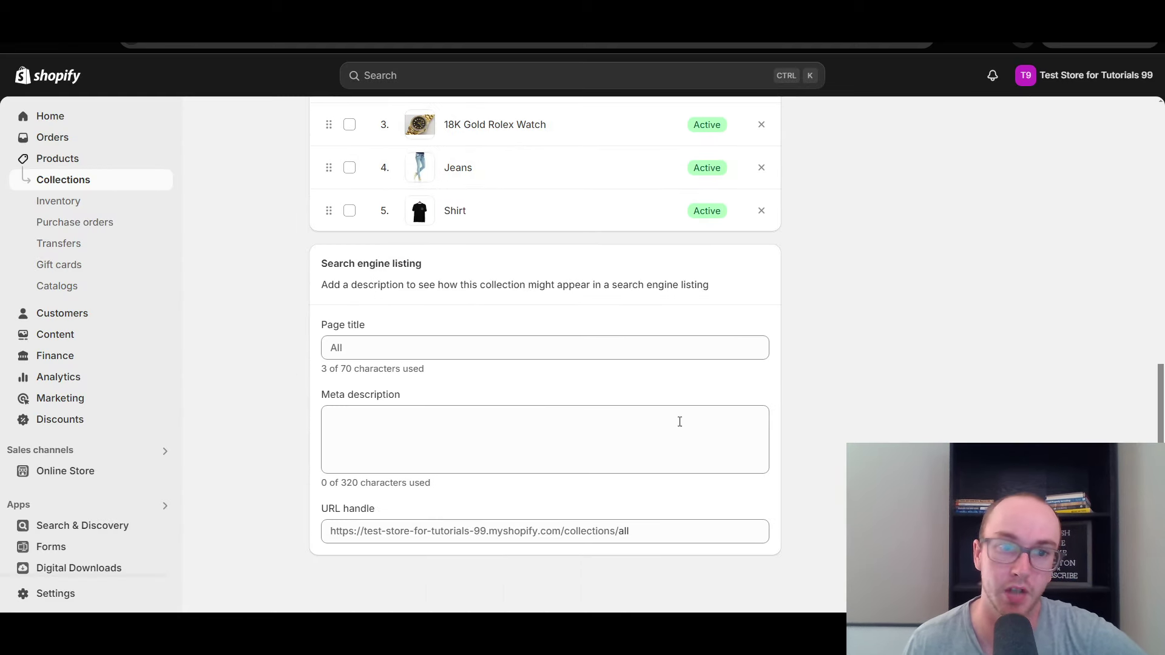
# - Extend the collection title from 'All' to 'All Products'
pyautogui.doubleClick(450, 346)
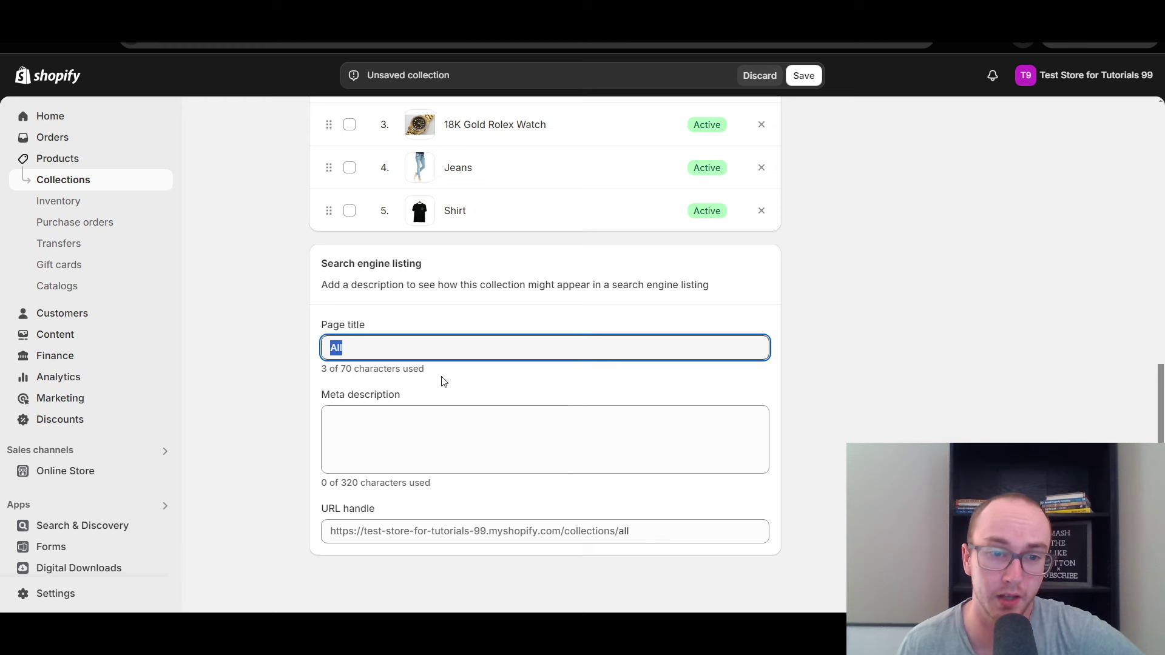
pyautogui.click(474, 316)
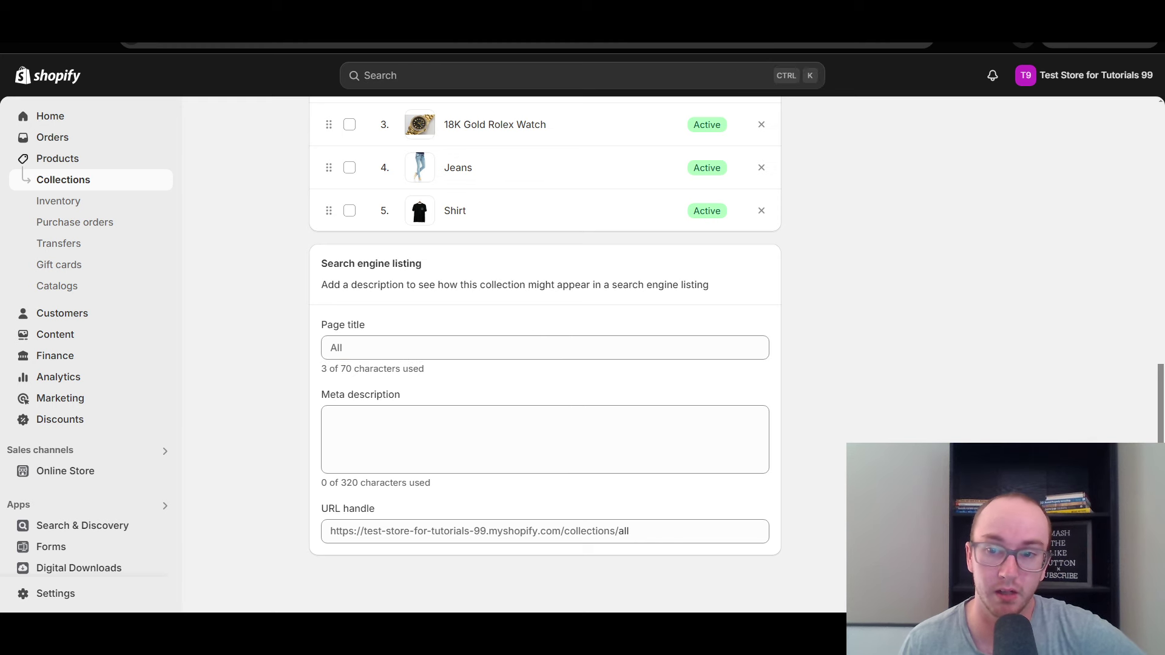
pyautogui.click(363, 278)
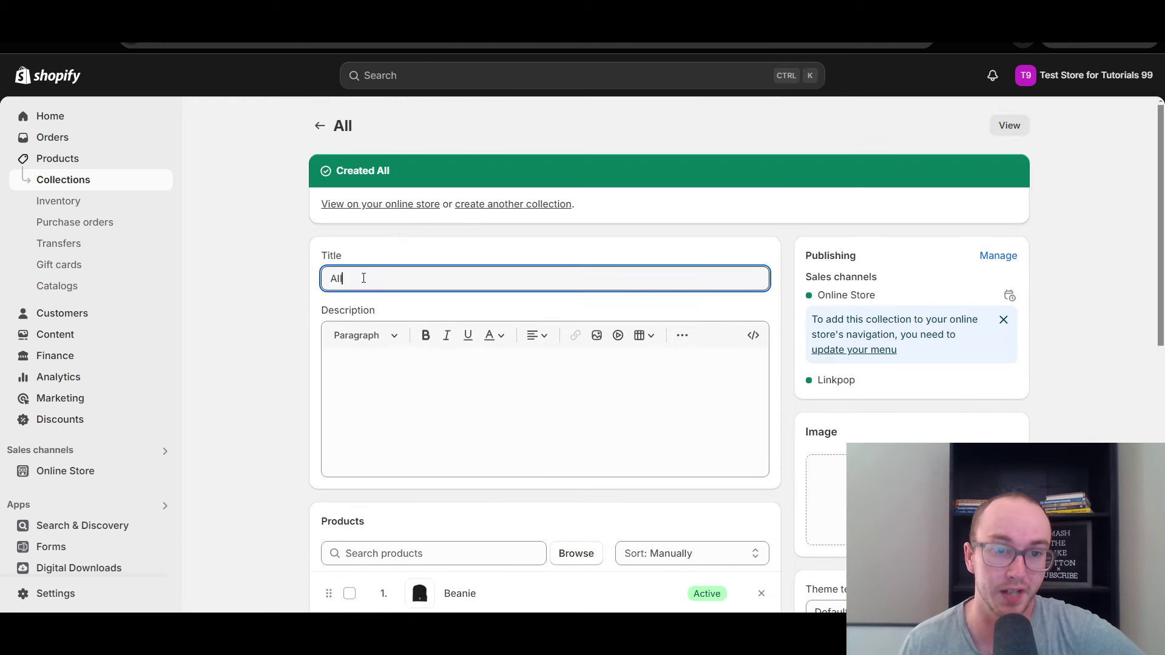
pyautogui.click(263, 280)
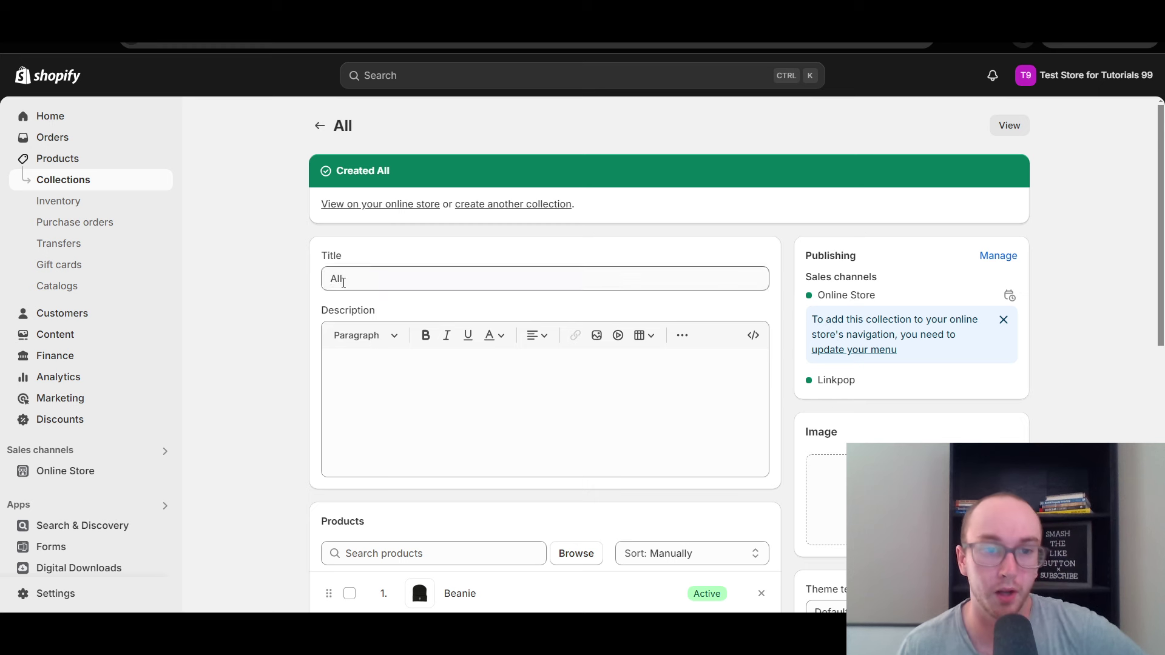
pyautogui.doubleClick(352, 285)
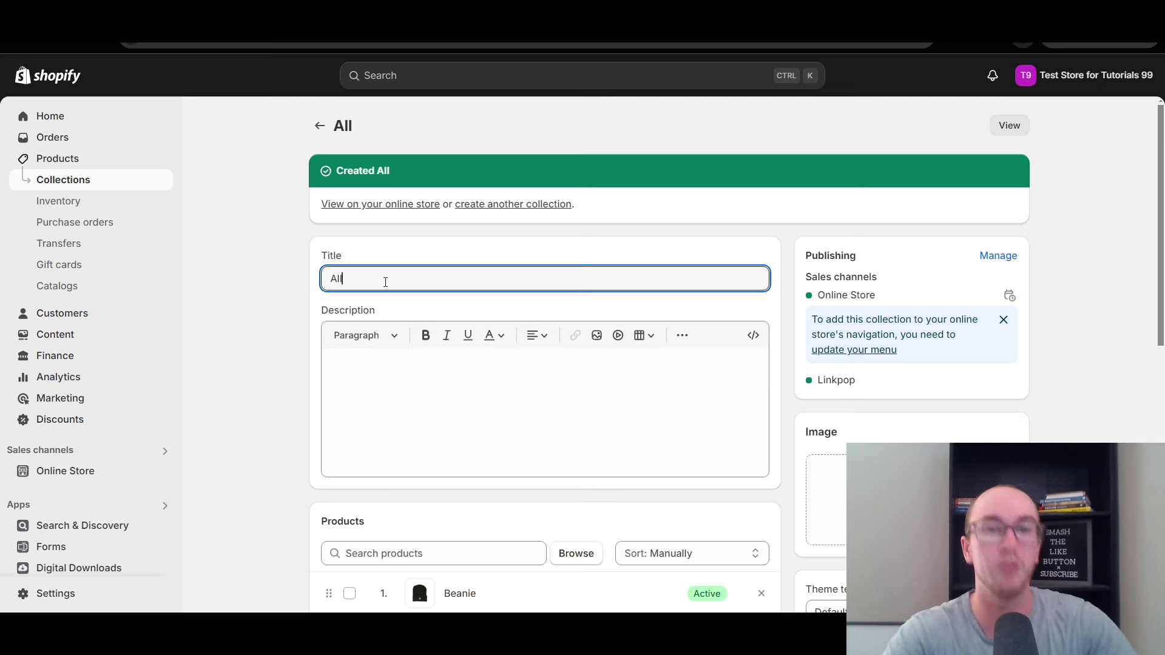
pyautogui.write('Prod')
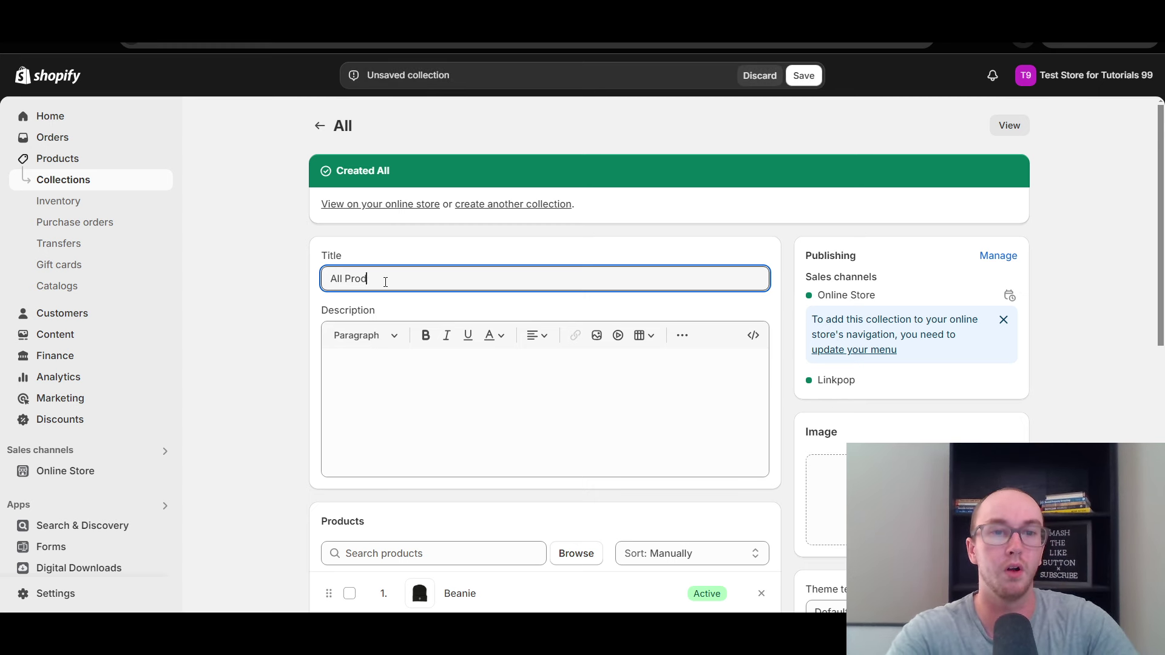
pyautogui.write('ucts')
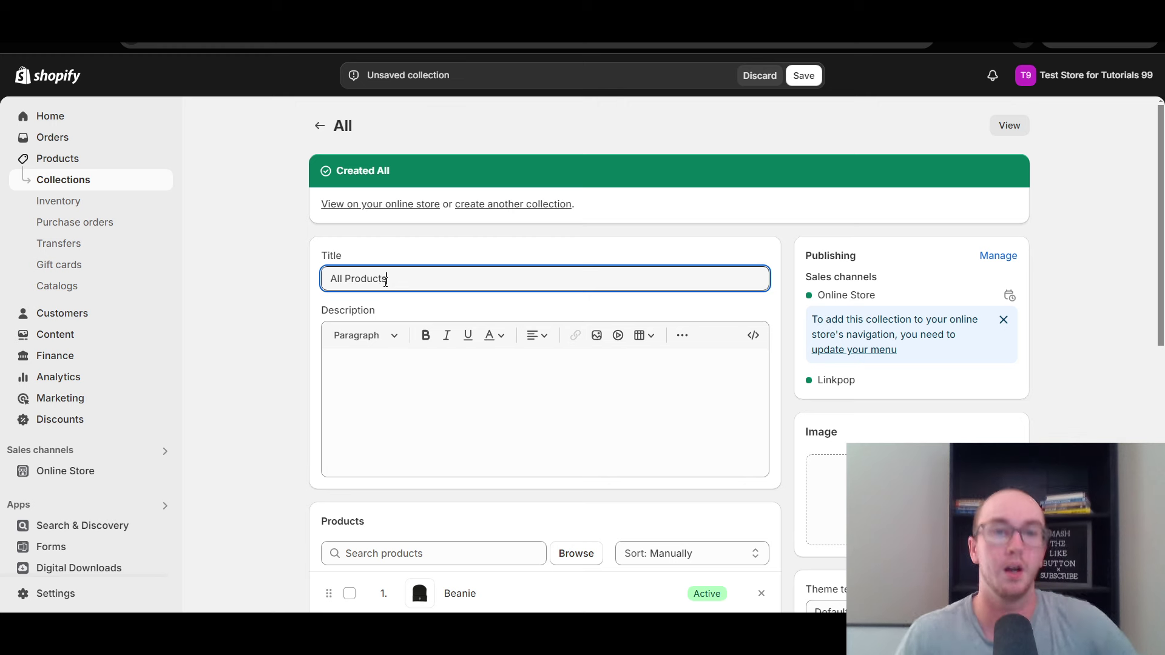
# - Check the URL handle still ends in /collections/all and save the collection
pyautogui.click(371, 231)
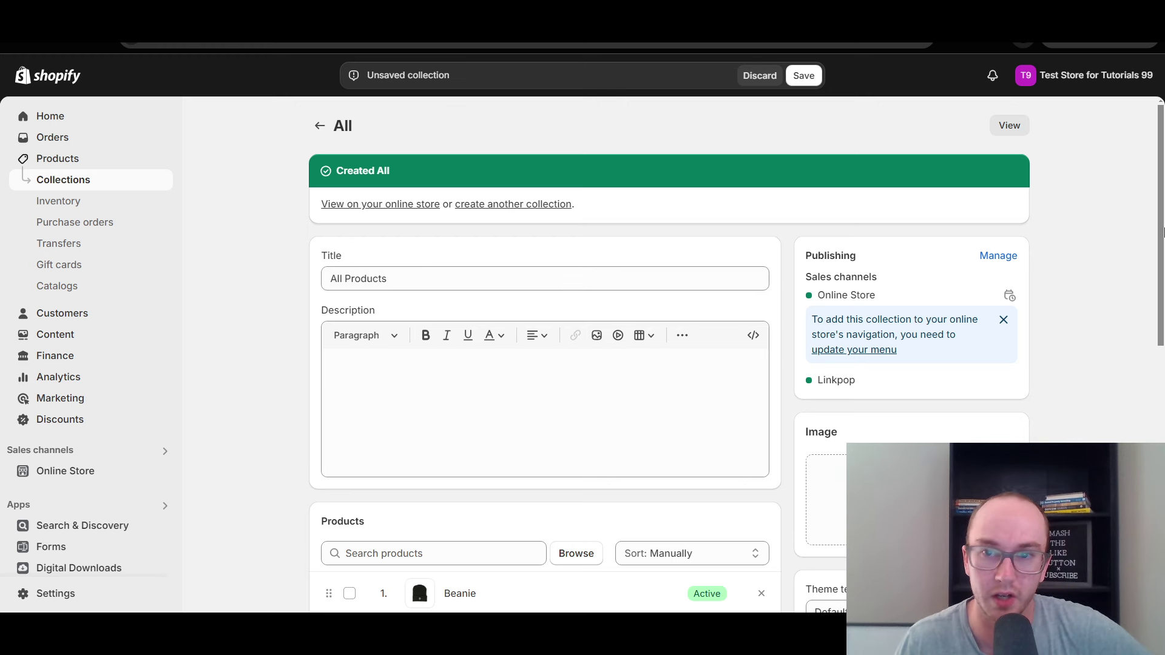
pyautogui.moveTo(1161, 209); pyautogui.dragTo(1160, 469)
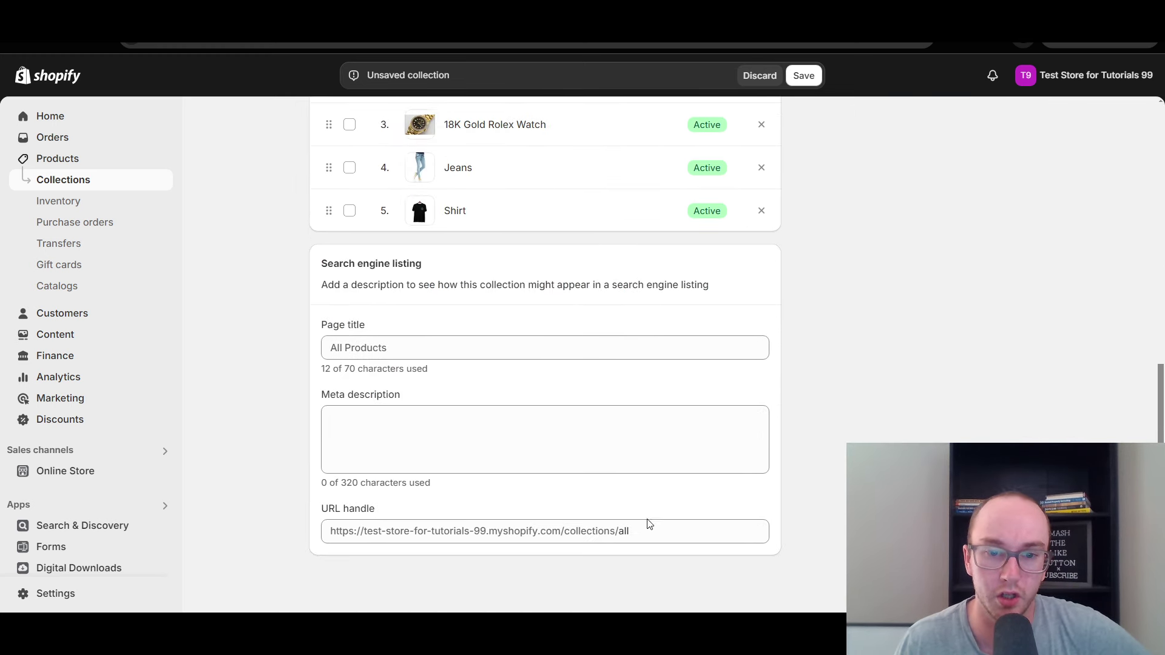
pyautogui.click(631, 532)
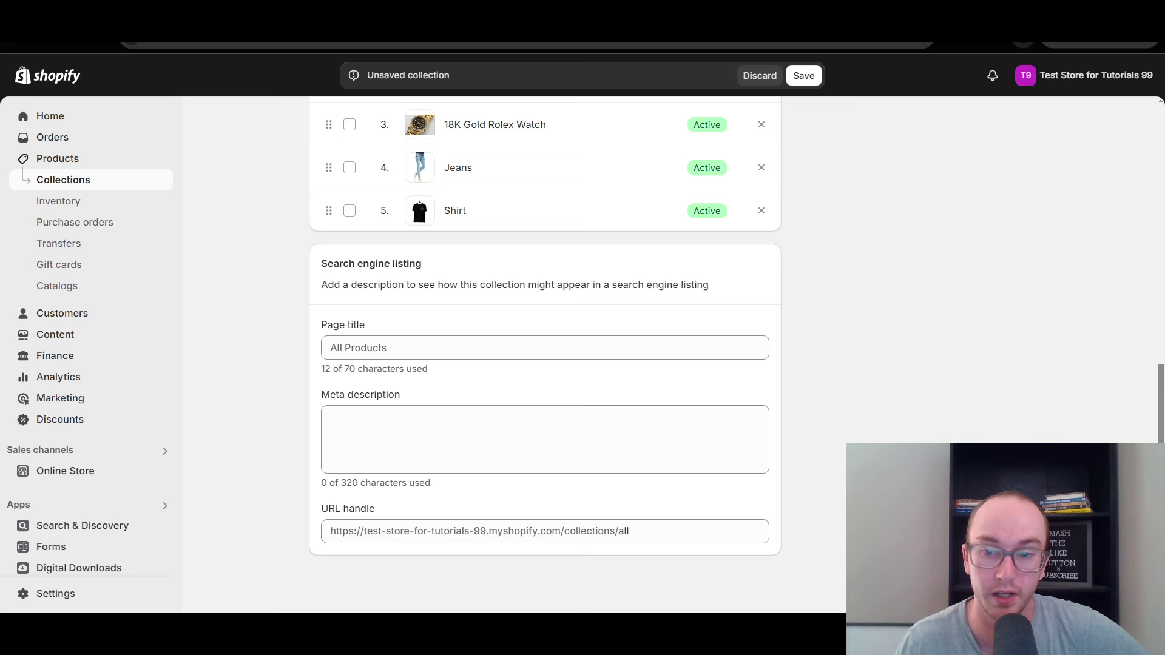
pyautogui.press('Return')
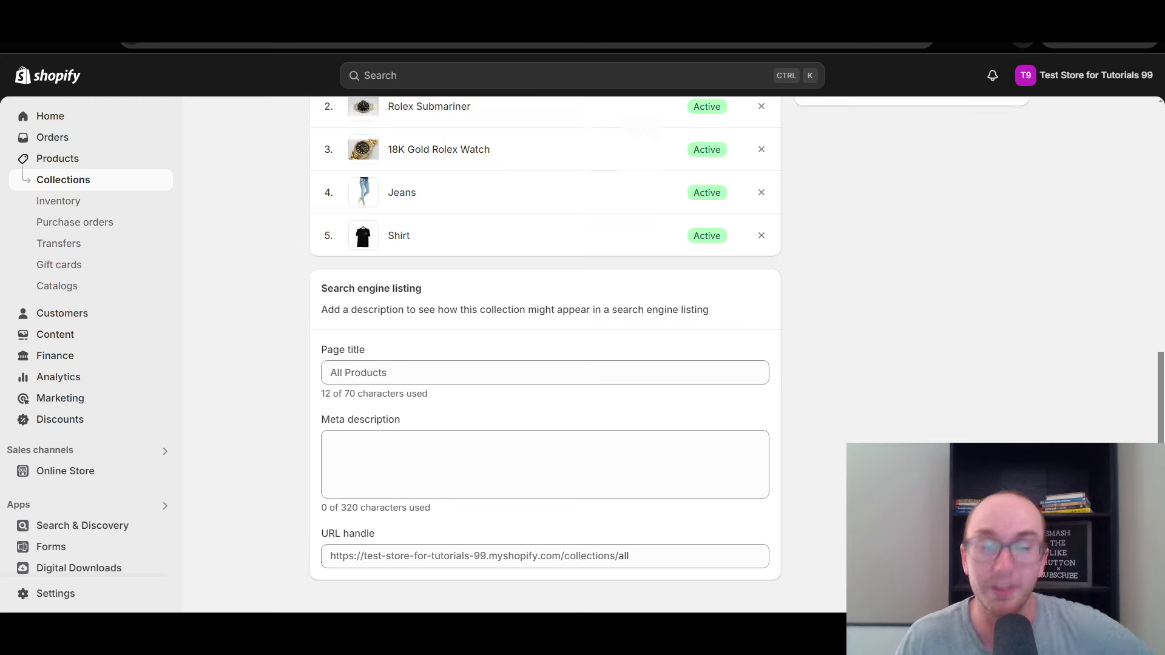
# - Reload the storefront and reopen Catalog from the home page, confirming its heading still reads 'All'
pyautogui.scroll(5, 773, 213)
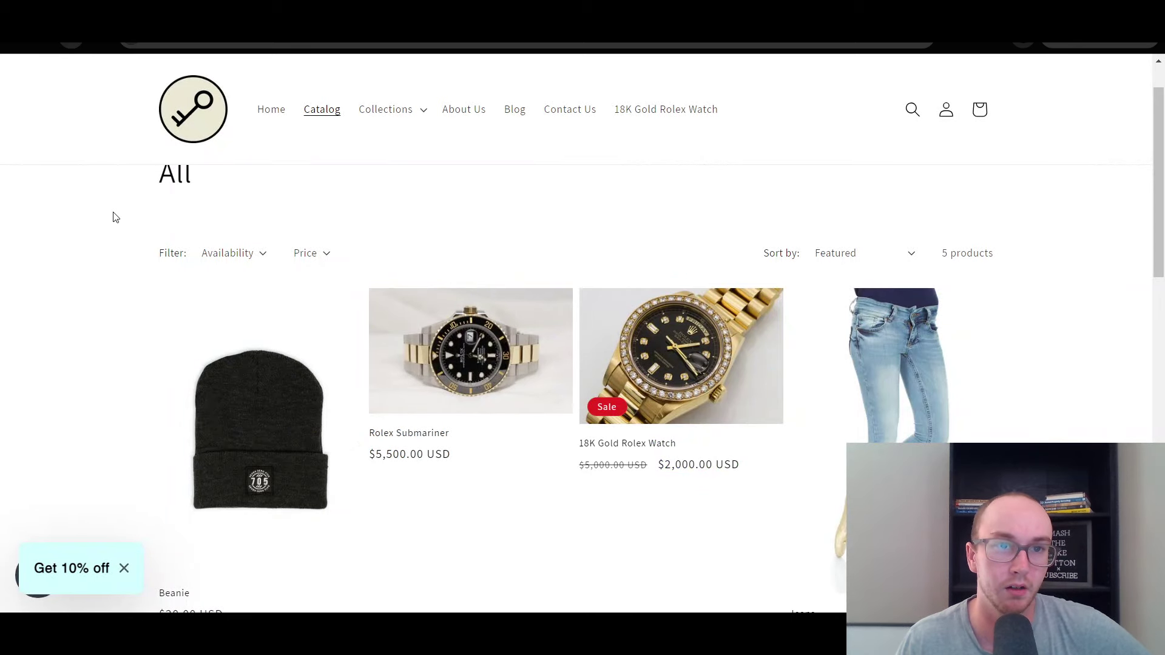
pyautogui.press('F5')
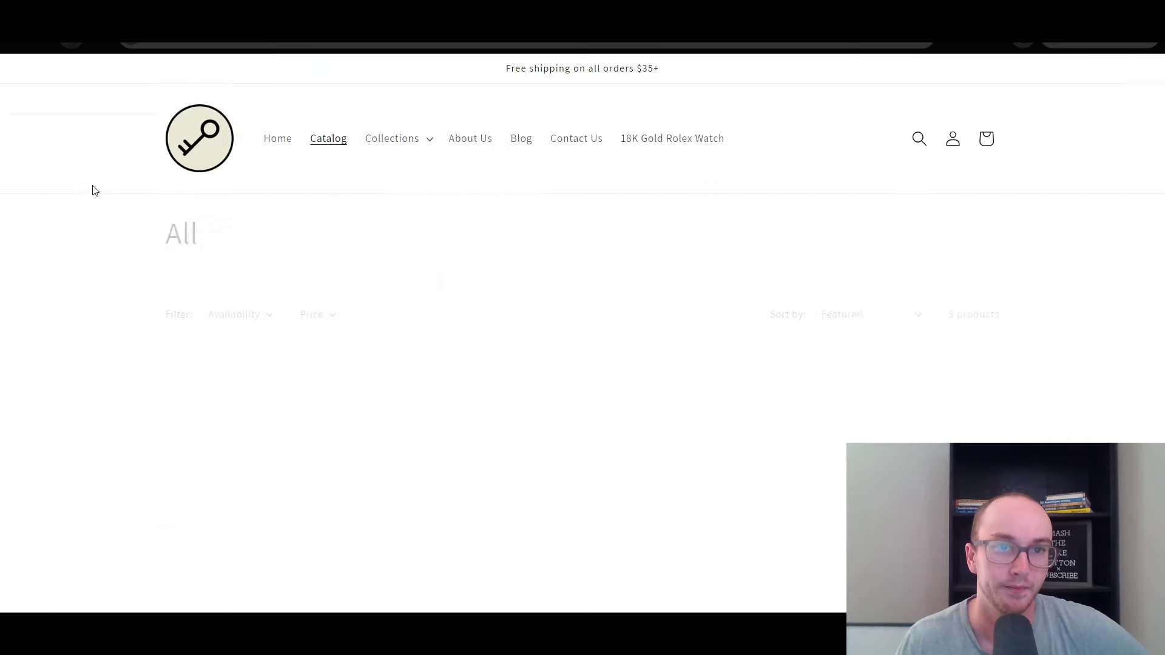
pyautogui.scroll(-2, 96, 190)
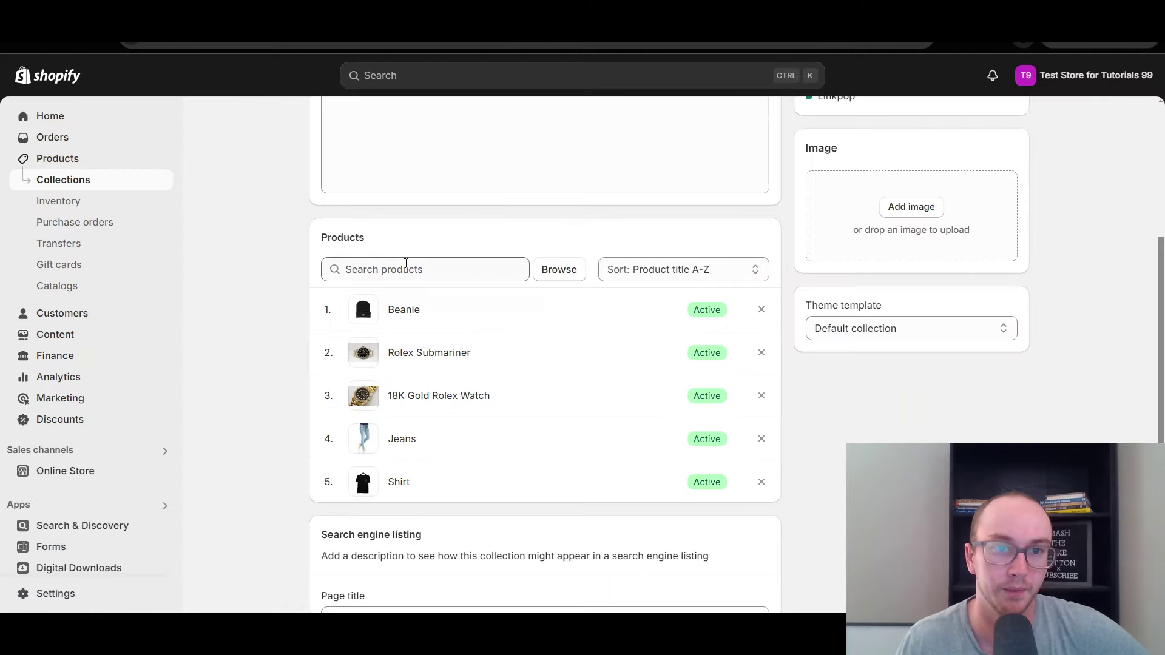
pyautogui.scroll(5, 409, 255)
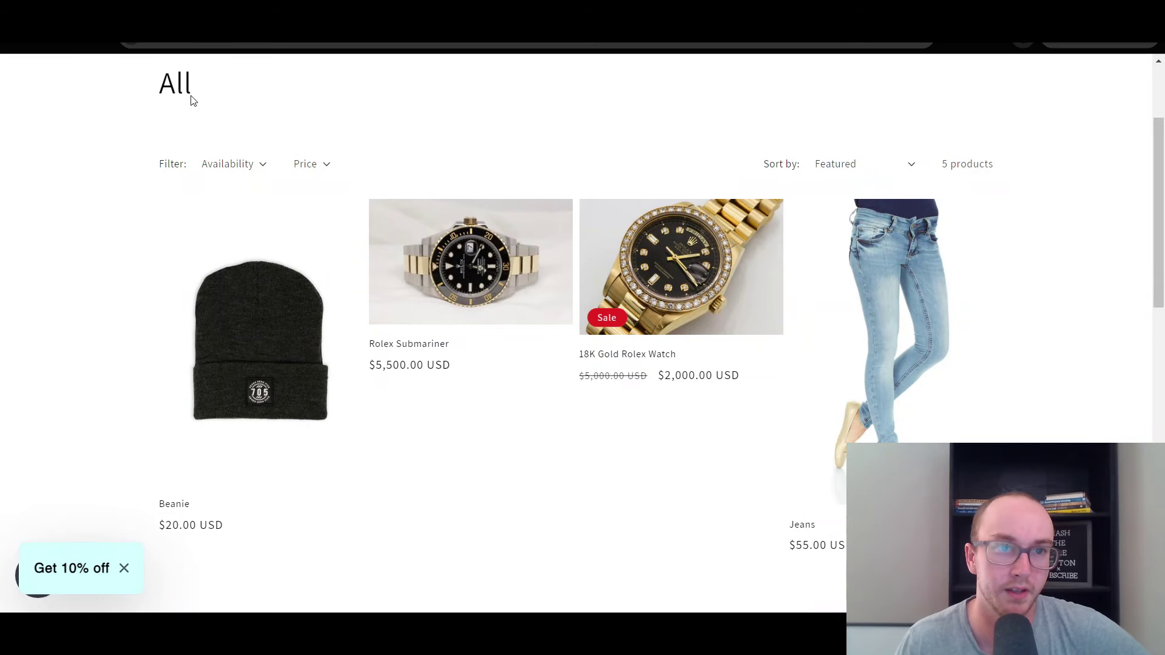
pyautogui.scroll(3, 201, 116)
pyautogui.click(214, 129)
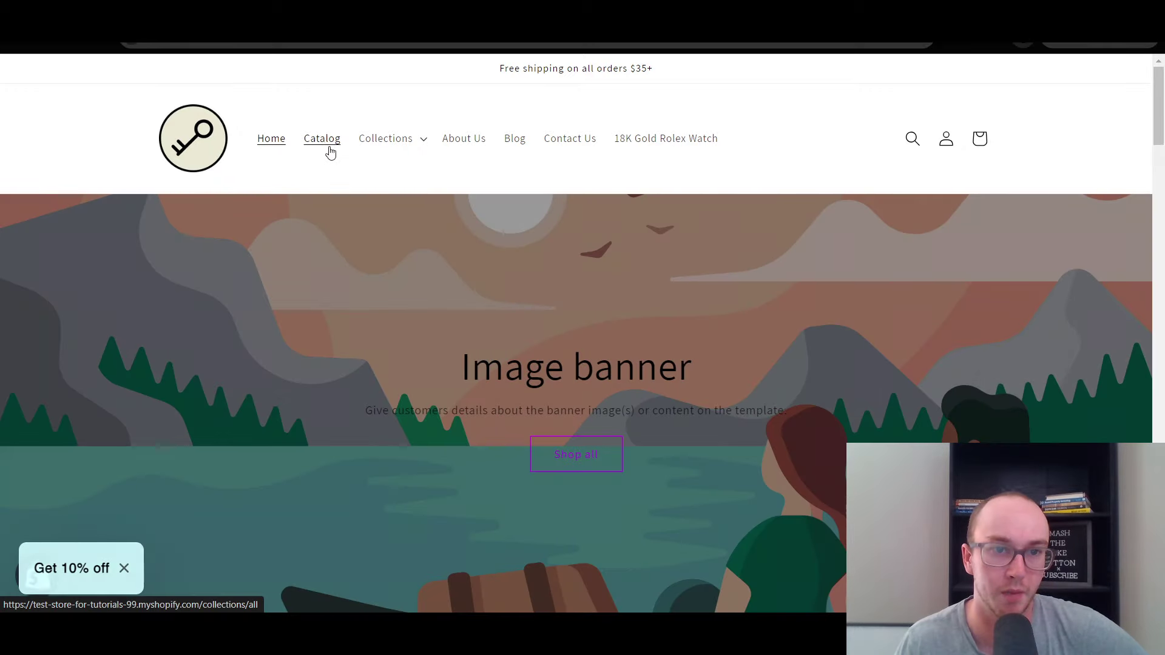
pyautogui.click(327, 145)
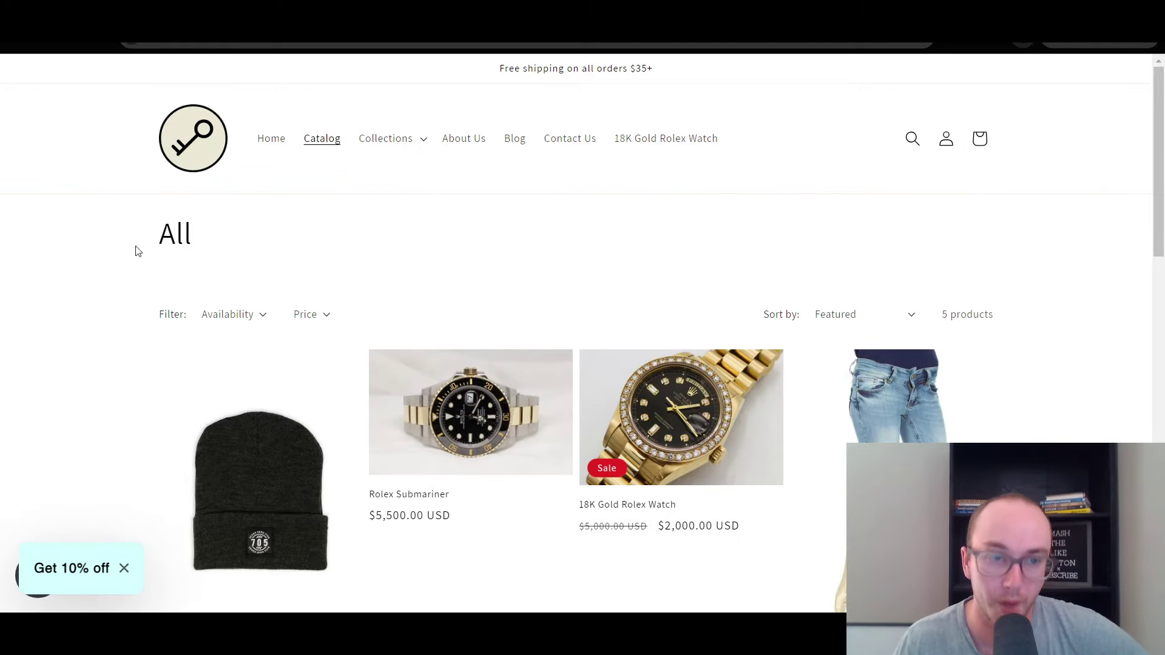
pyautogui.moveTo(135, 249); pyautogui.dragTo(244, 248)
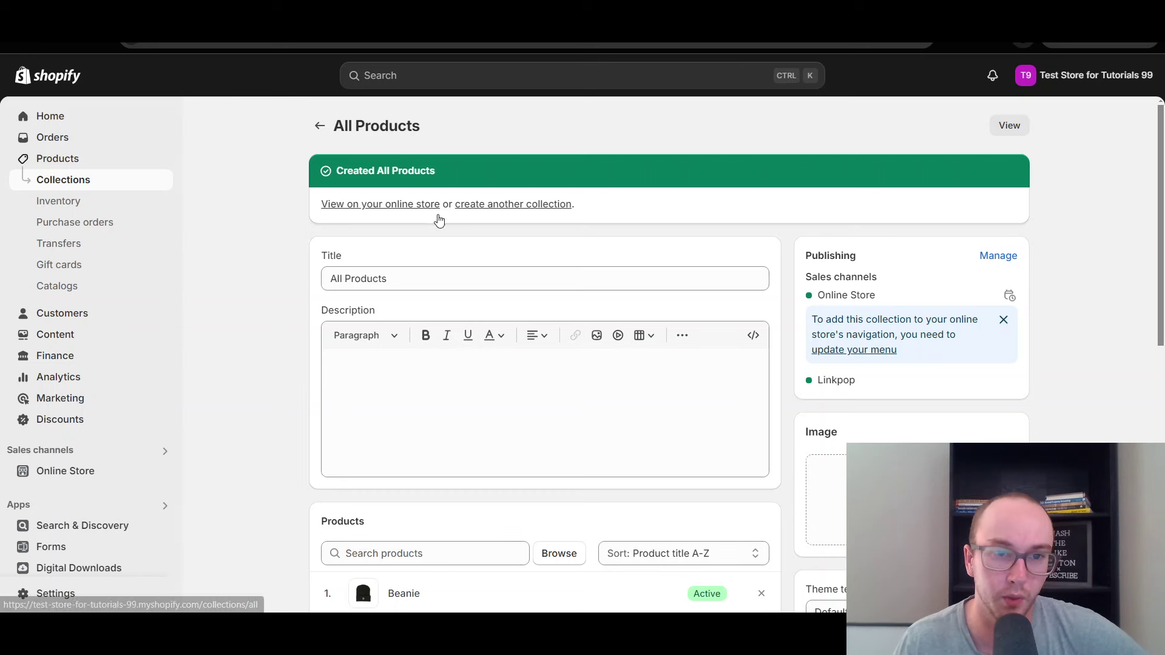
pyautogui.click(467, 284)
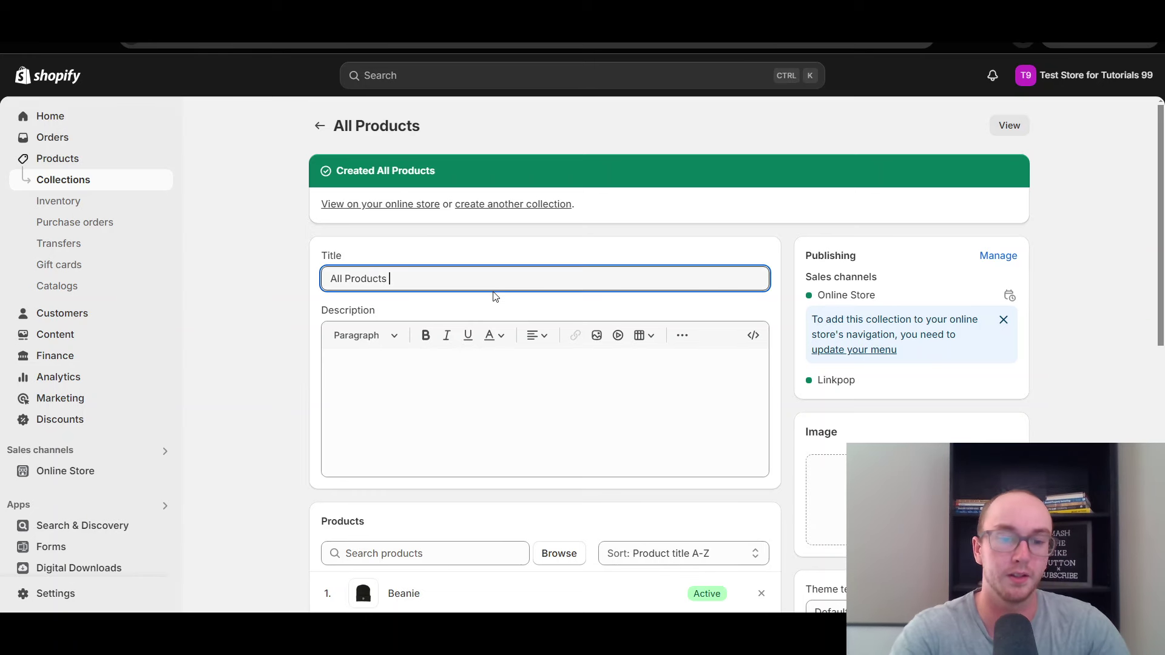
pyautogui.write('Collection')
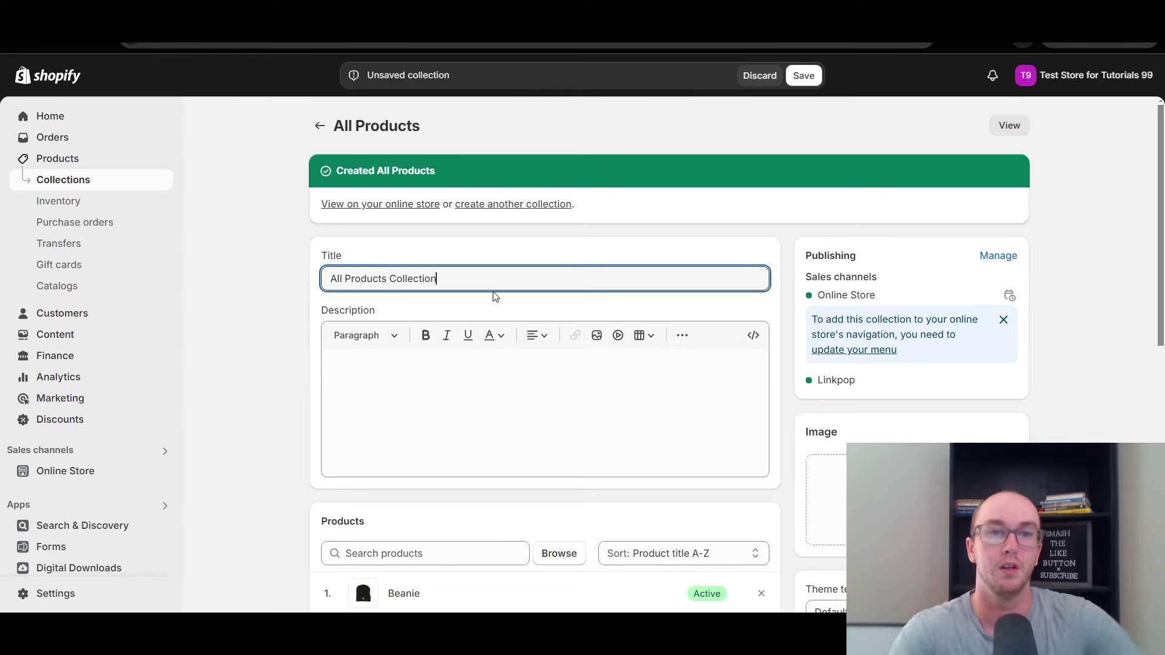
pyautogui.click(803, 75)
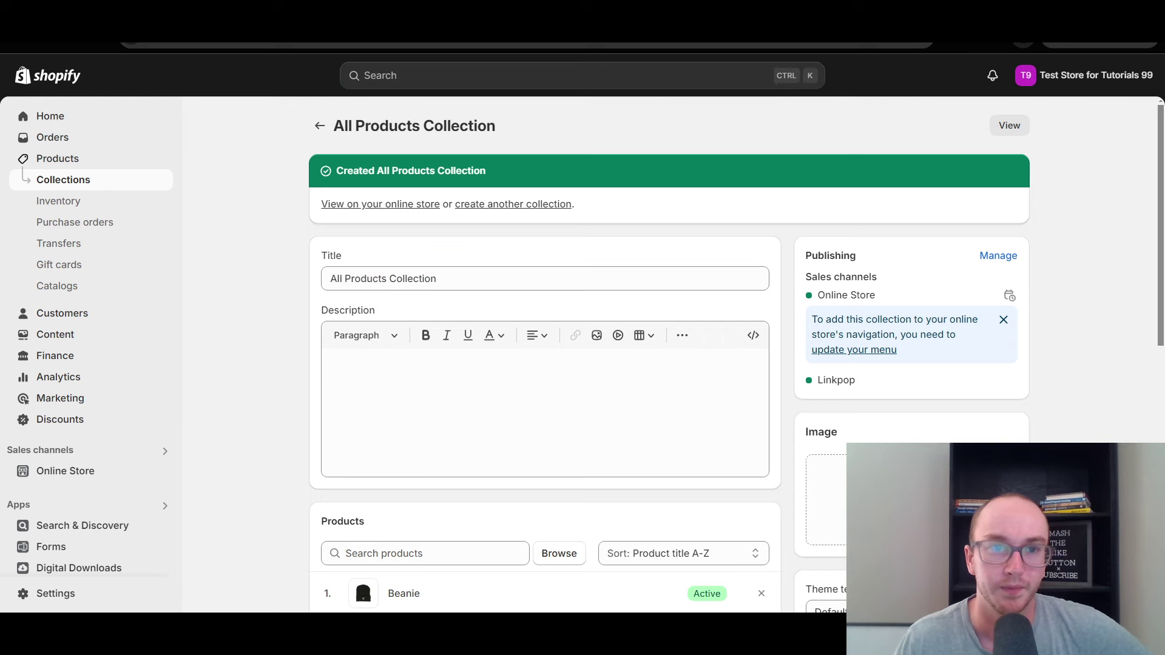
pyautogui.click(246, 51)
pyautogui.click(57, 46)
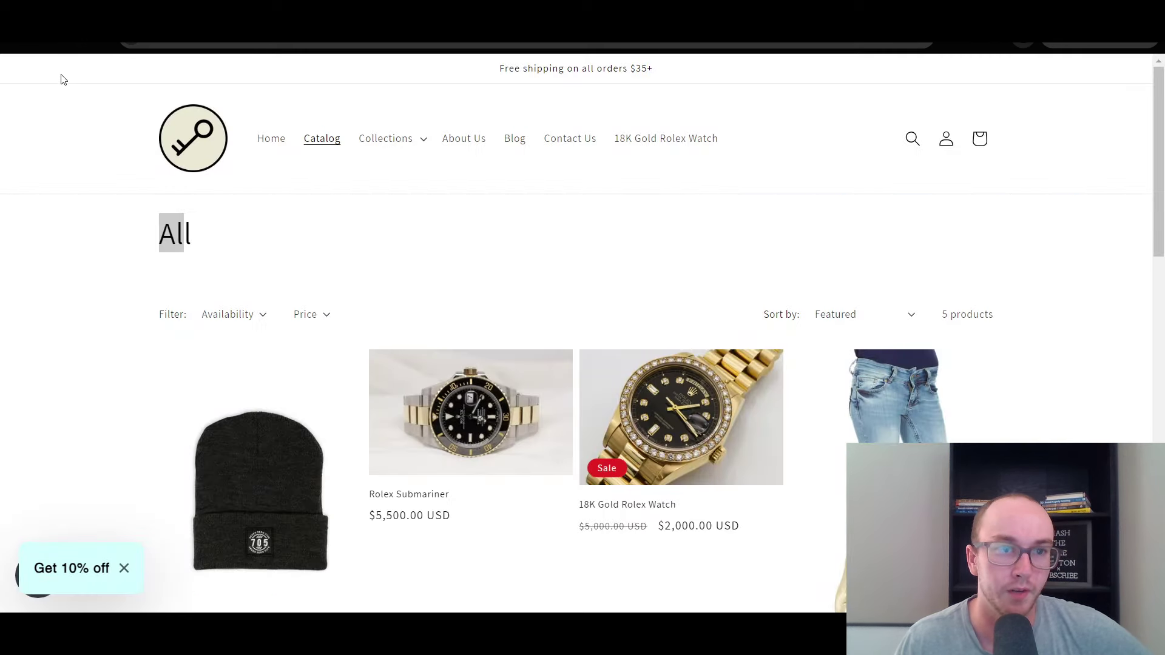
pyautogui.moveTo(158, 234); pyautogui.dragTo(513, 242)
pyautogui.click(515, 245)
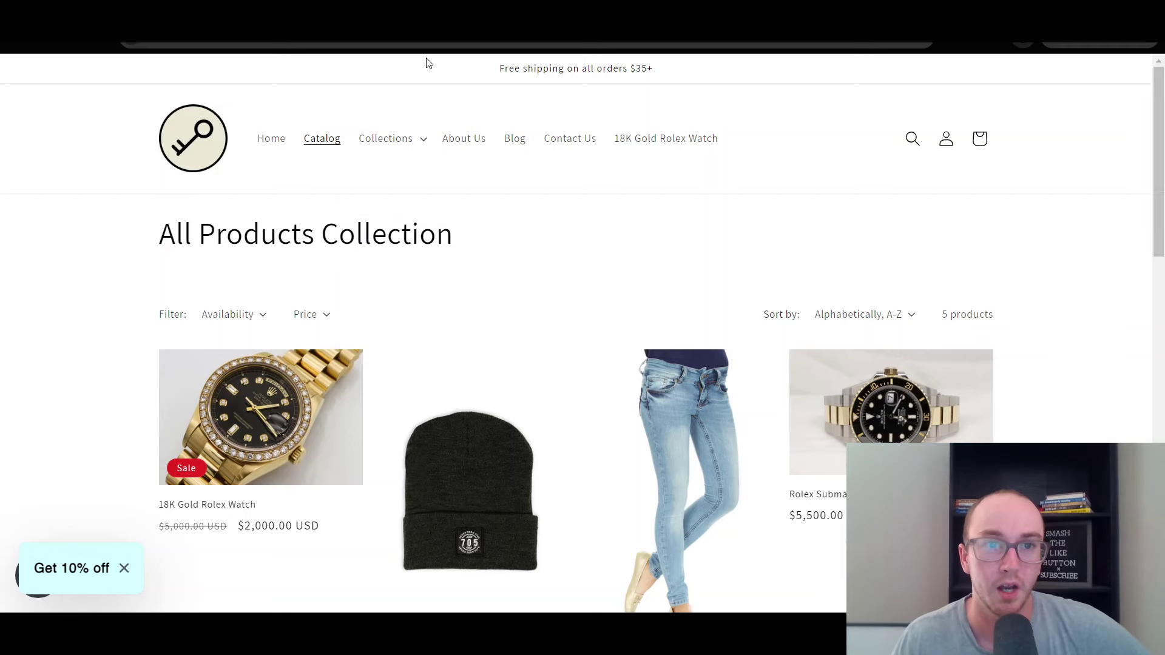
pyautogui.hotkey('ctrl', 'shift', 'Tab')
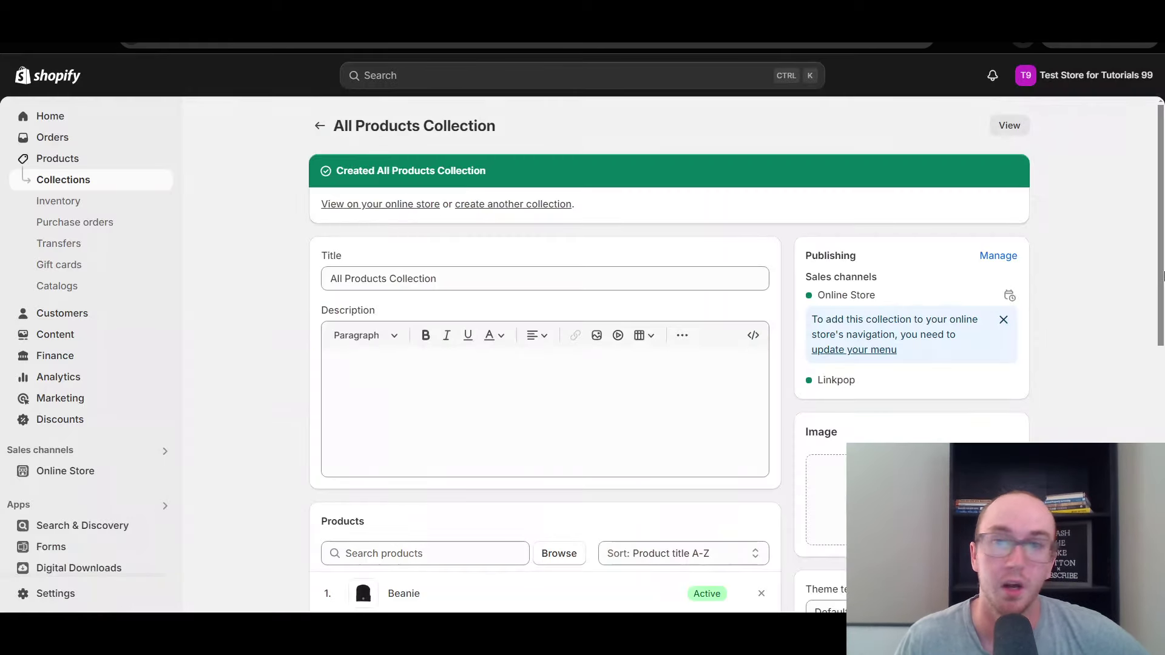
pyautogui.scroll(-10, 545, 340)
pyautogui.scroll(10, 545, 340)
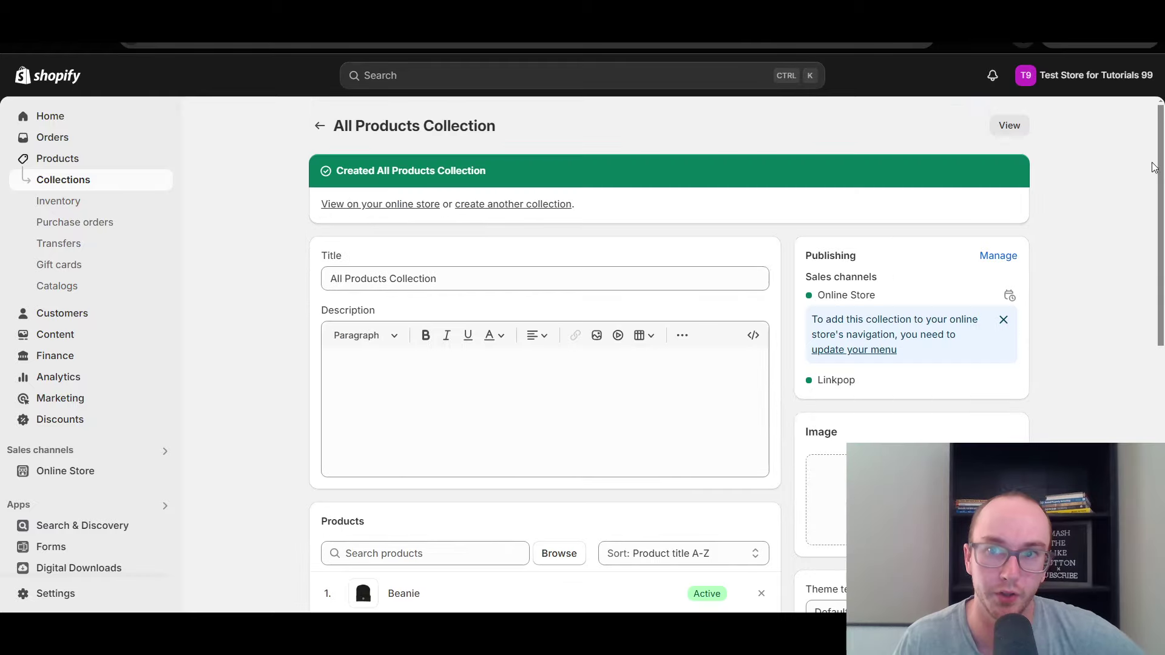
pyautogui.hotkey('ctrl', 'Tab')
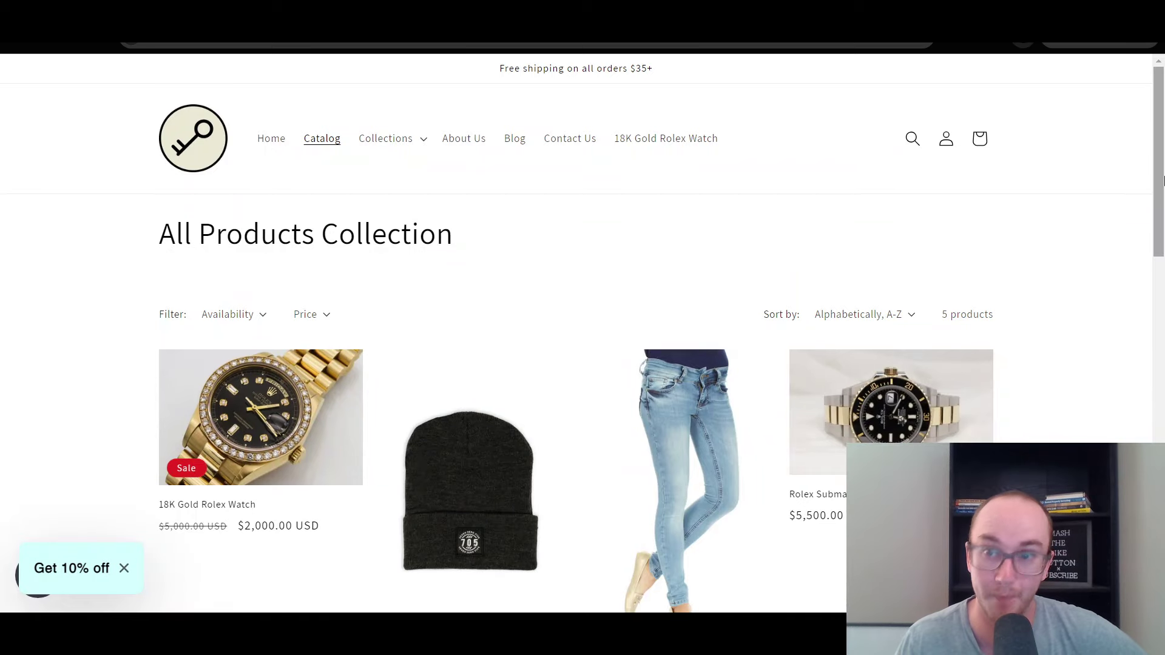
# - Review the All Products Collection editor, leaving the description empty
pyautogui.scroll(-8, 1139, 271)
pyautogui.scroll(3, 1087, 367)
pyautogui.scroll(5, 1092, 243)
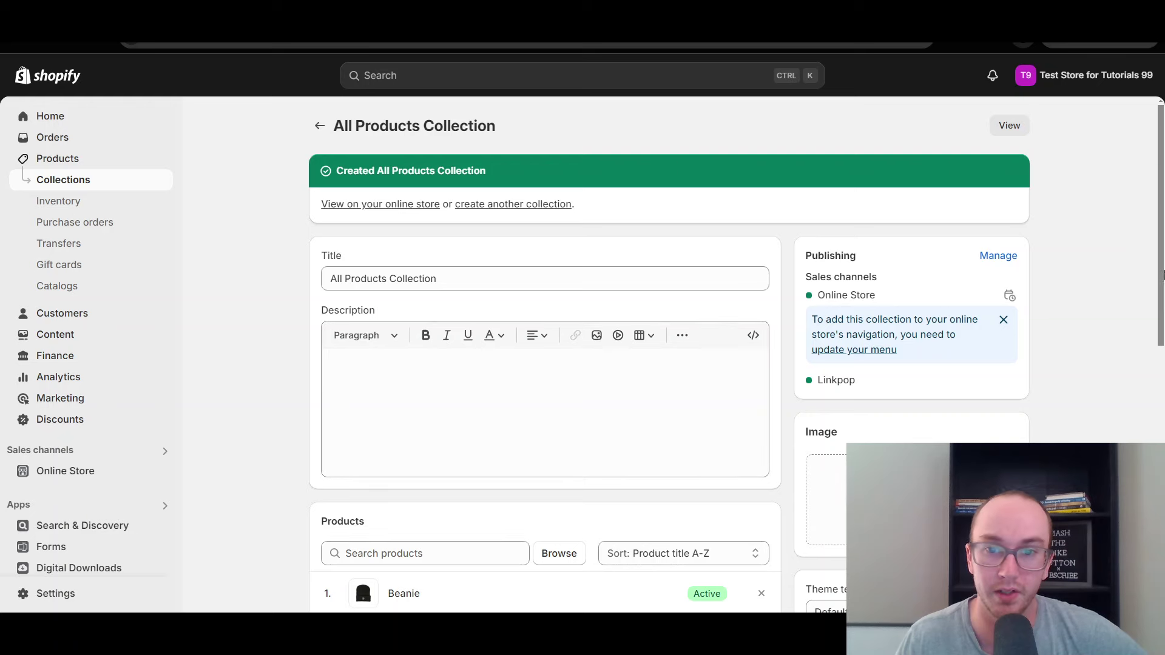
pyautogui.scroll(-5, 1136, 441)
pyautogui.scroll(4, 1144, 409)
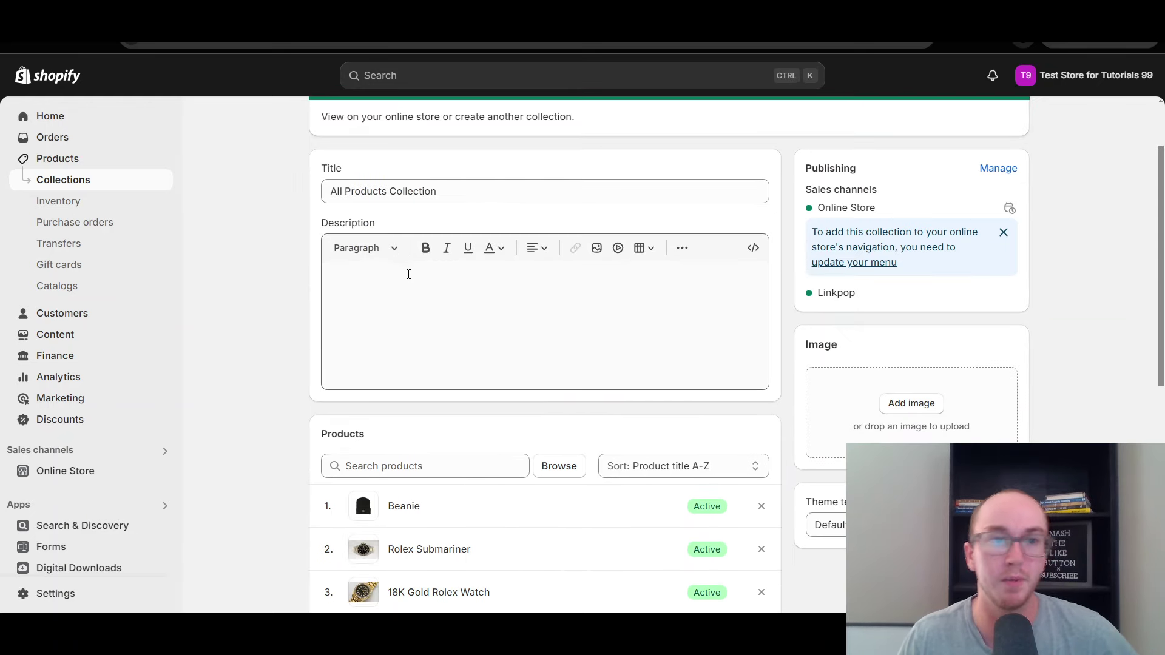
pyautogui.scroll(-2, 746, 283)
pyautogui.scroll(1, 490, 284)
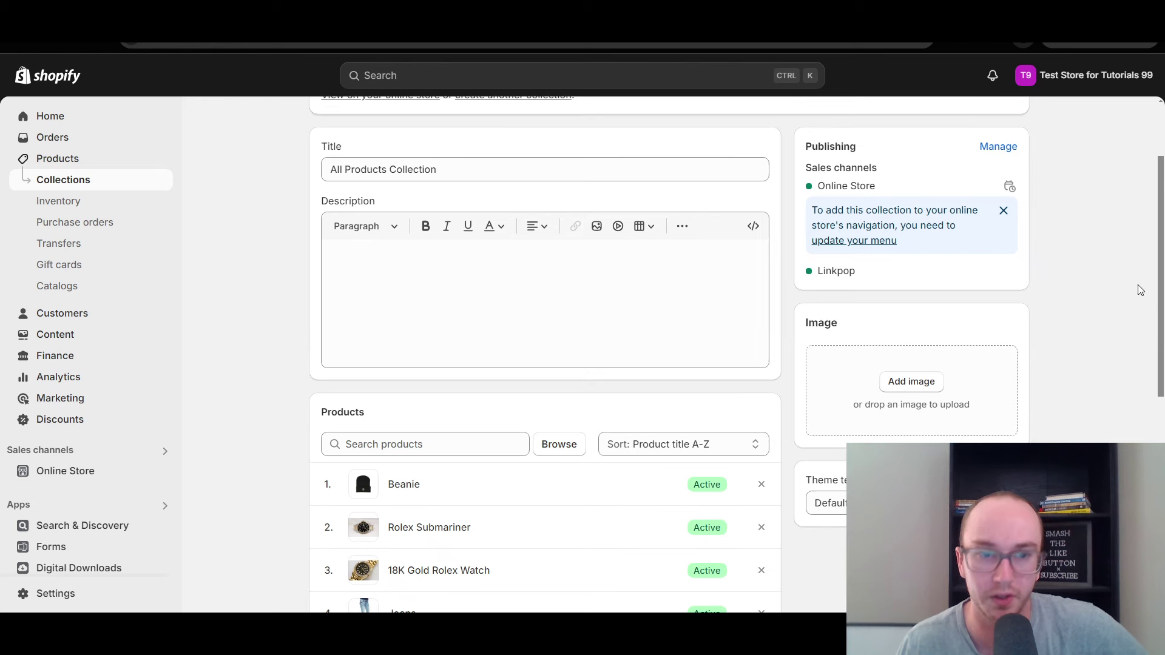
pyautogui.click(491, 282)
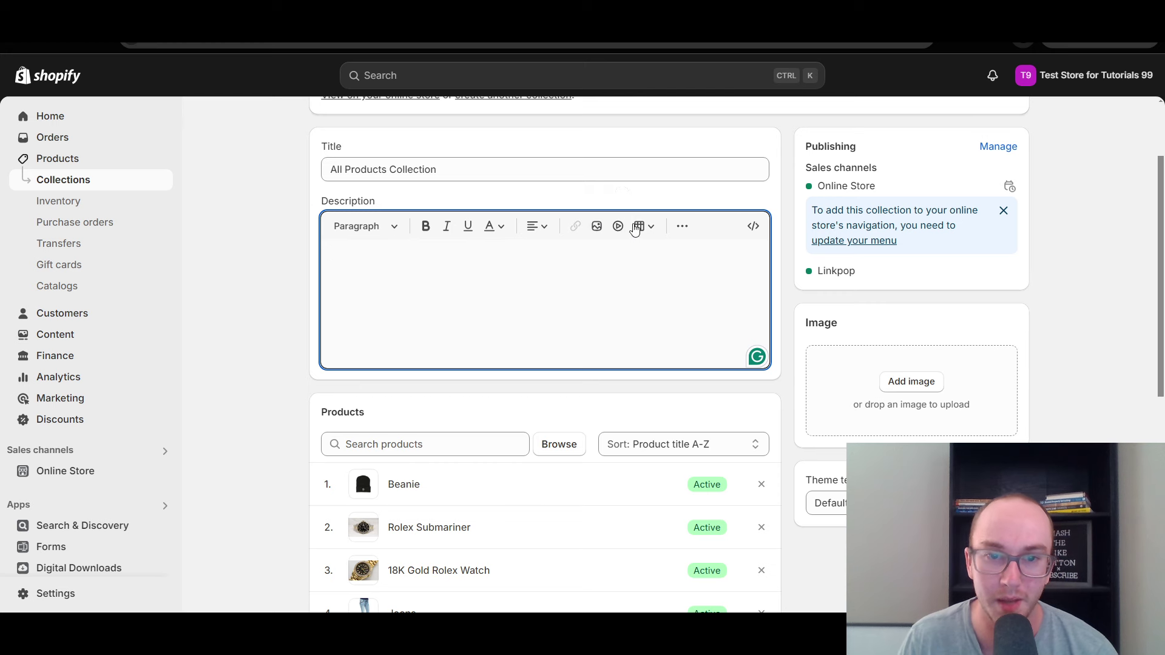
pyautogui.click(1103, 233)
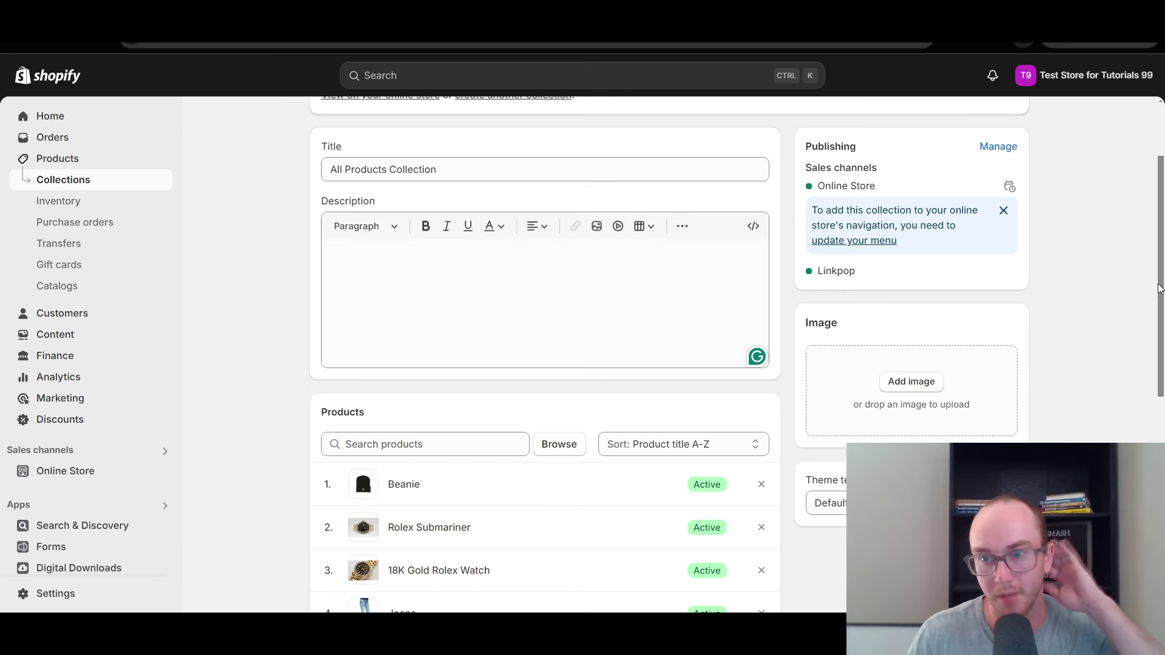
# - Confirm the theme template stays set to Default collection
pyautogui.scroll(-2, 1141, 310)
pyautogui.click(1006, 398)
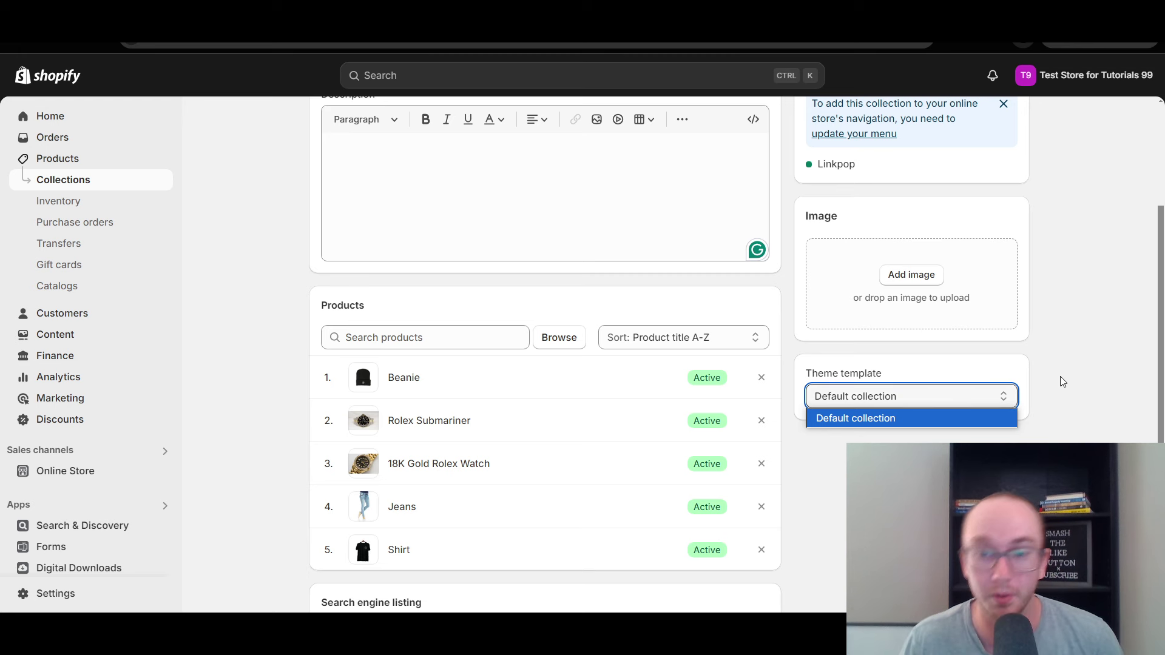
pyautogui.click(1073, 364)
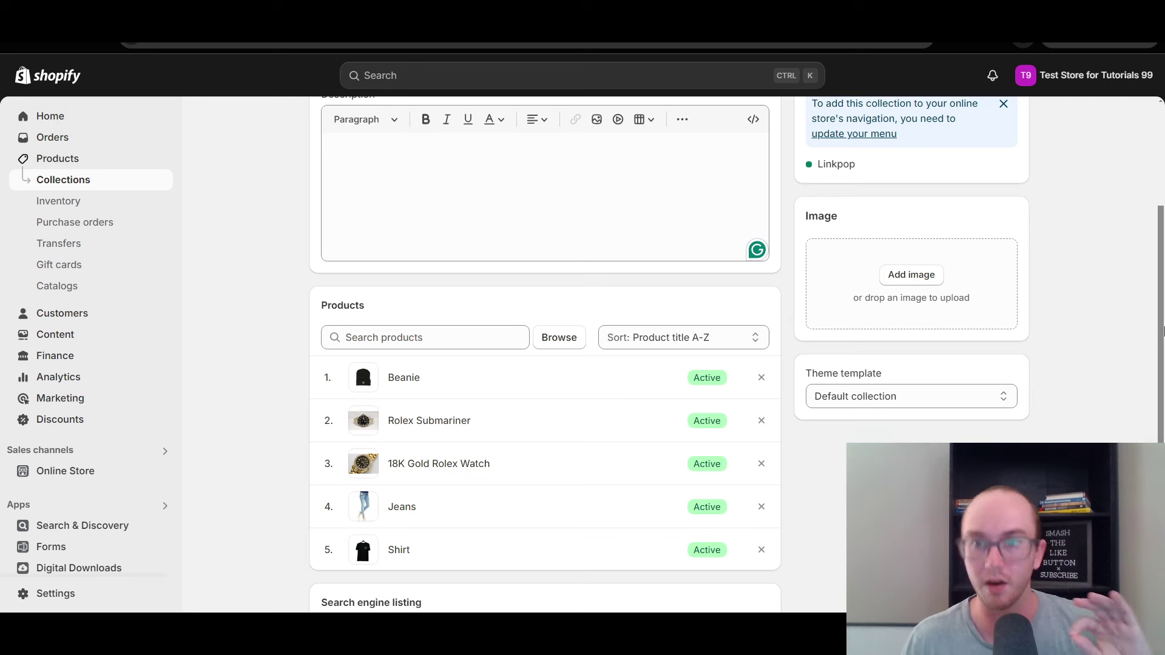
pyautogui.scroll(3, 766, 108)
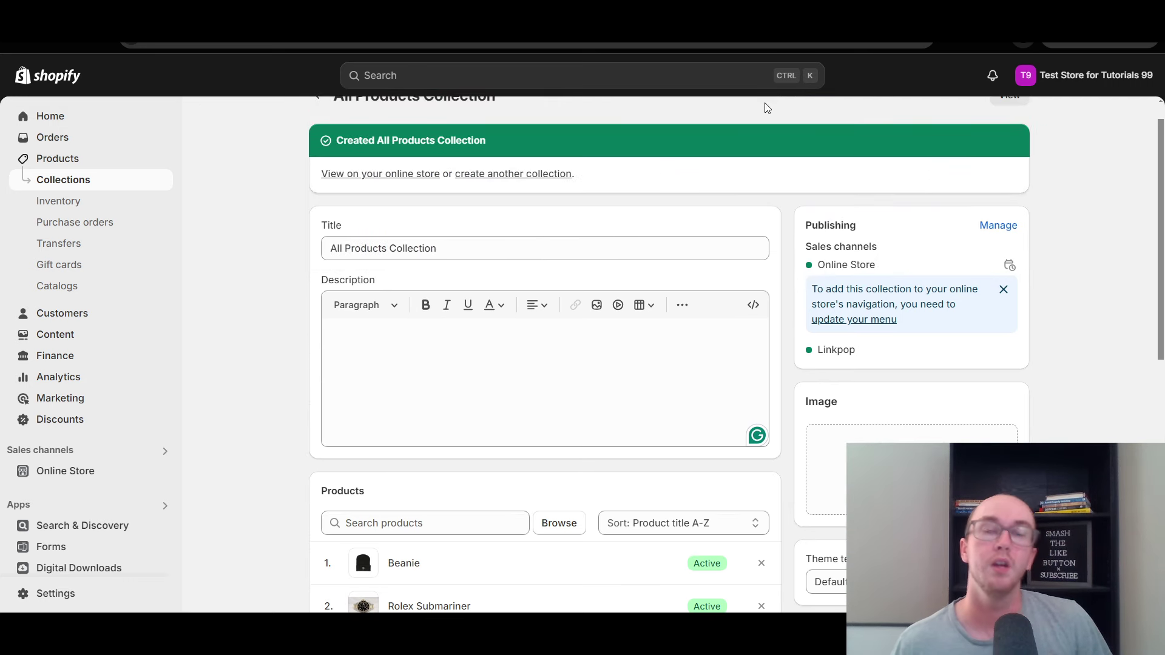
pyautogui.click(381, 174)
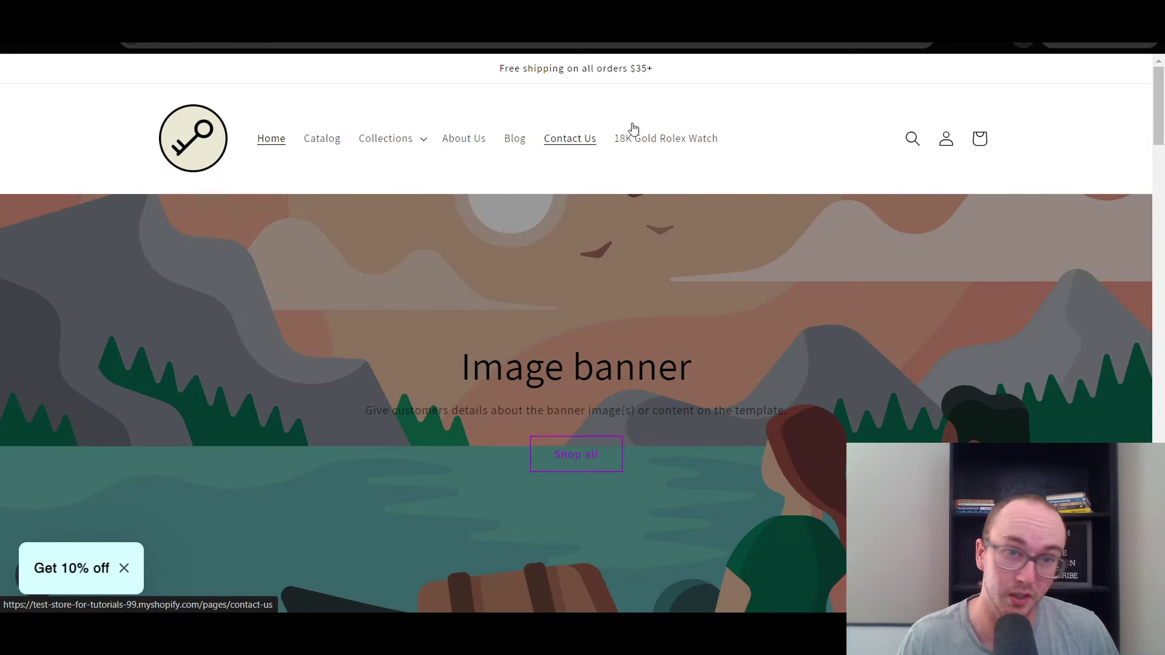
pyautogui.click(333, 144)
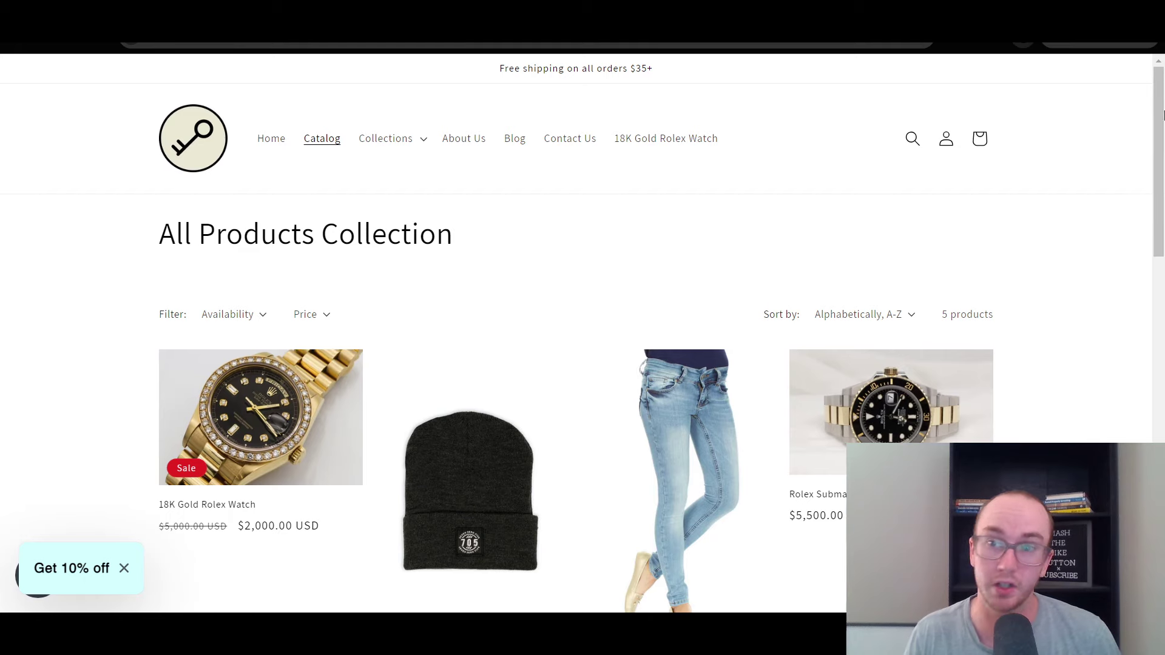
pyautogui.scroll(-9, 1128, 234)
pyautogui.scroll(9, 1113, 319)
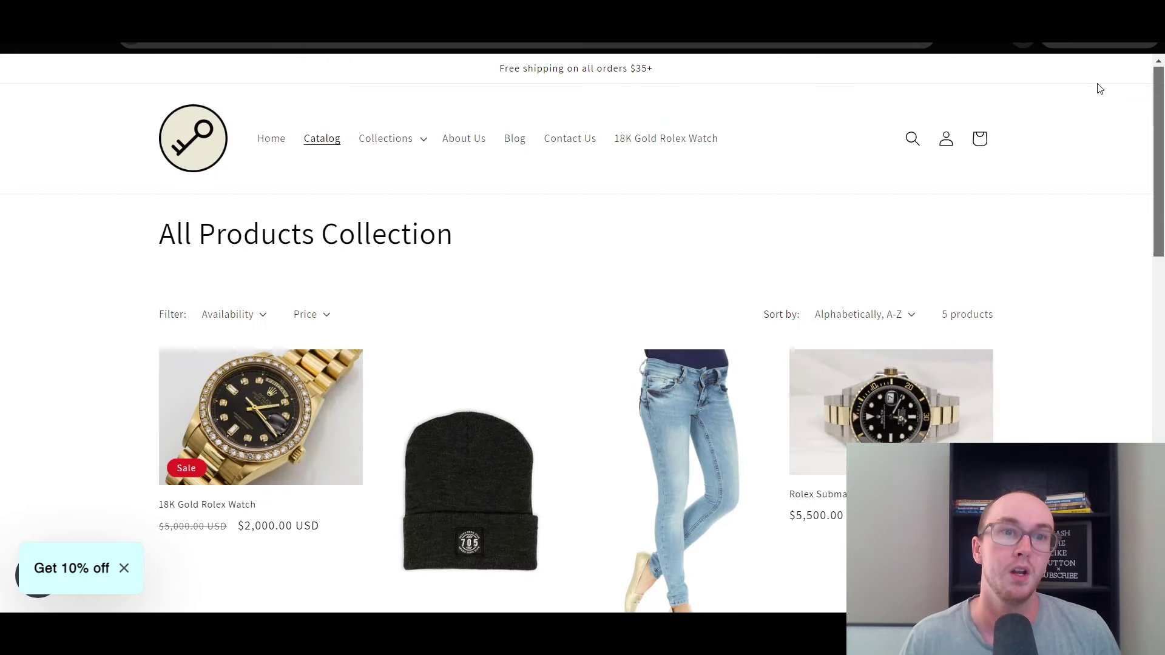
pyautogui.scroll(-5, 574, 311)
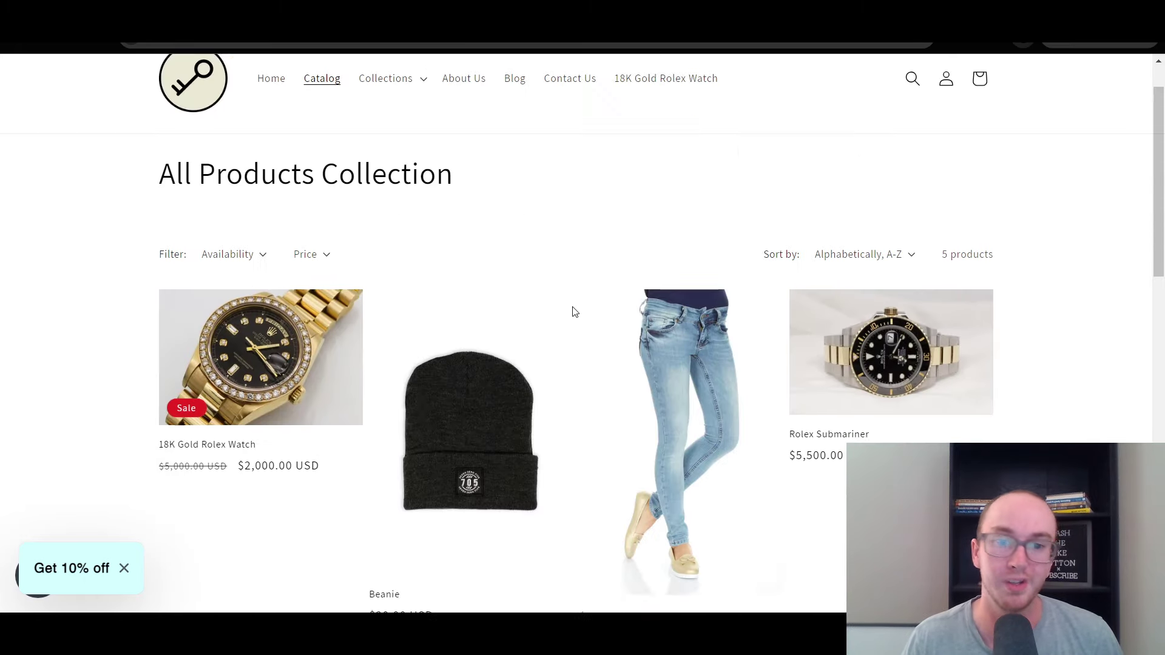
pyautogui.scroll(5, 578, 526)
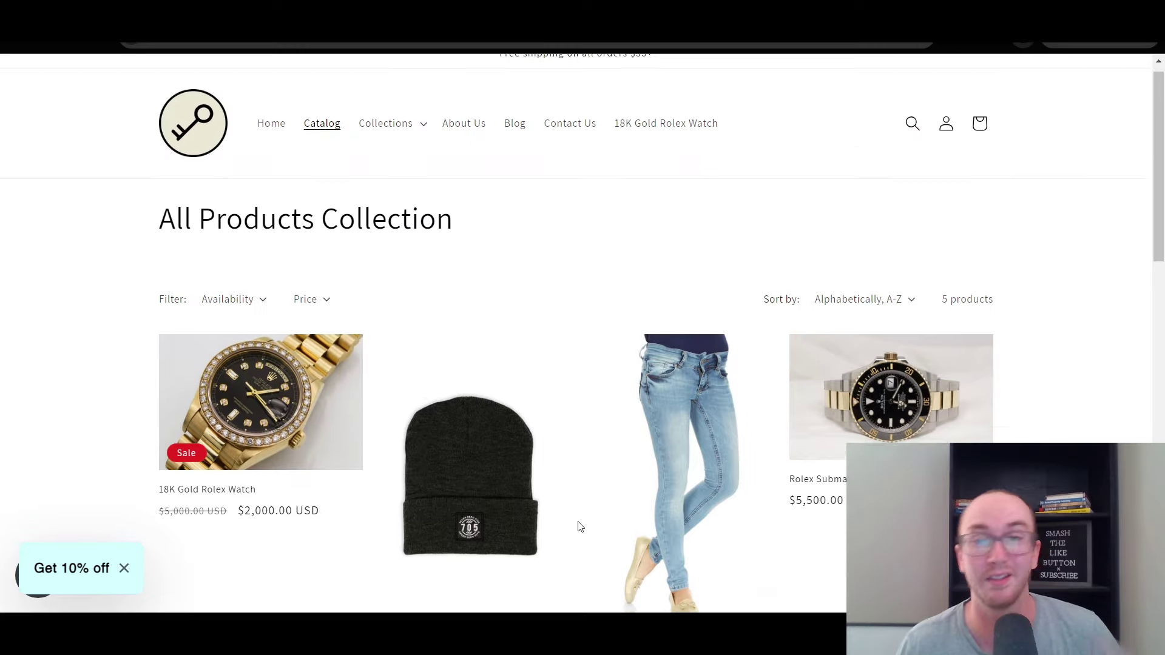
pyautogui.hotkey('ctrl', 'w')
pyautogui.scroll(-6, 239, 432)
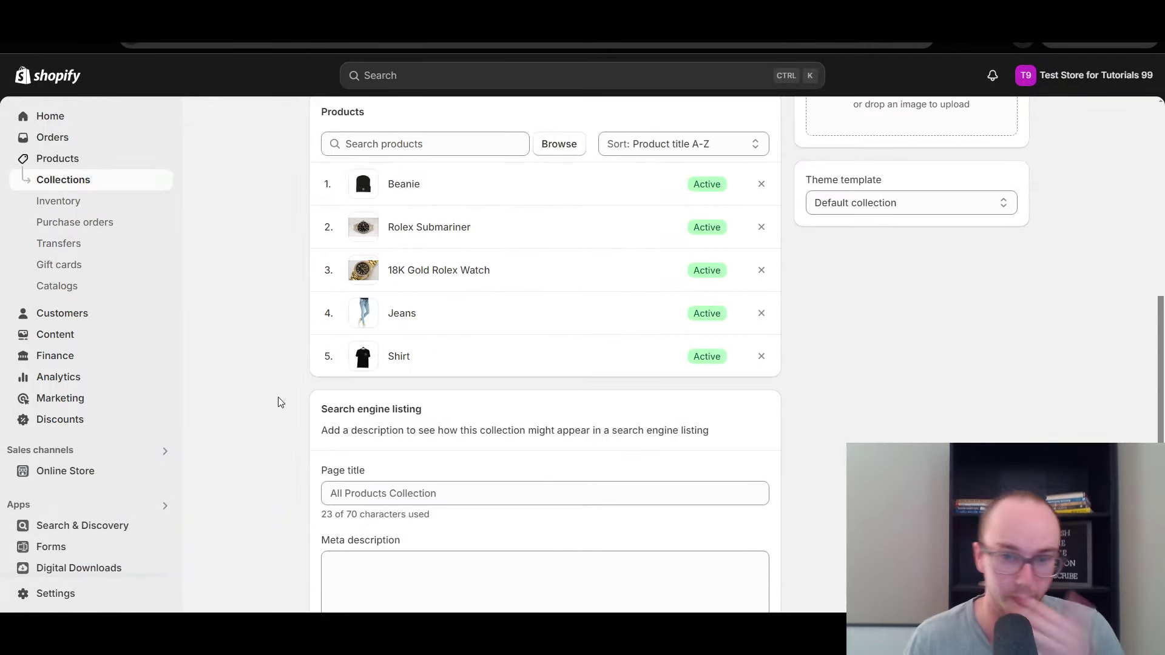
# - Verify the sort order stays Product title A-Z and the URL handle is collections/all
pyautogui.click(632, 145)
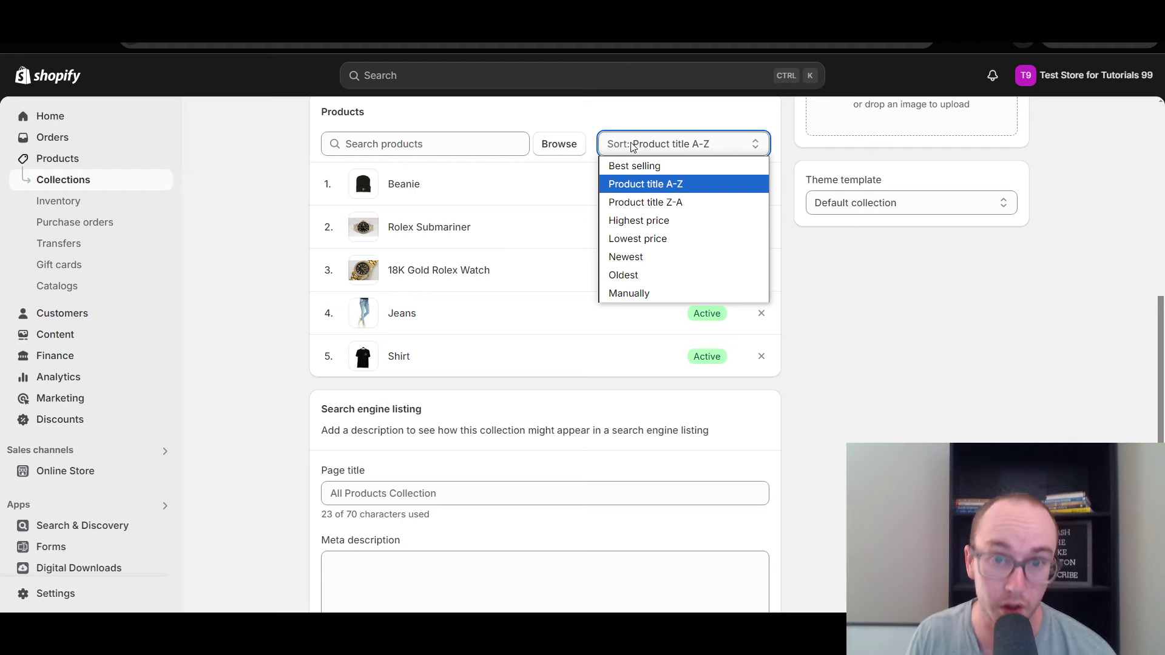
pyautogui.click(648, 149)
pyautogui.scroll(-3, 545, 364)
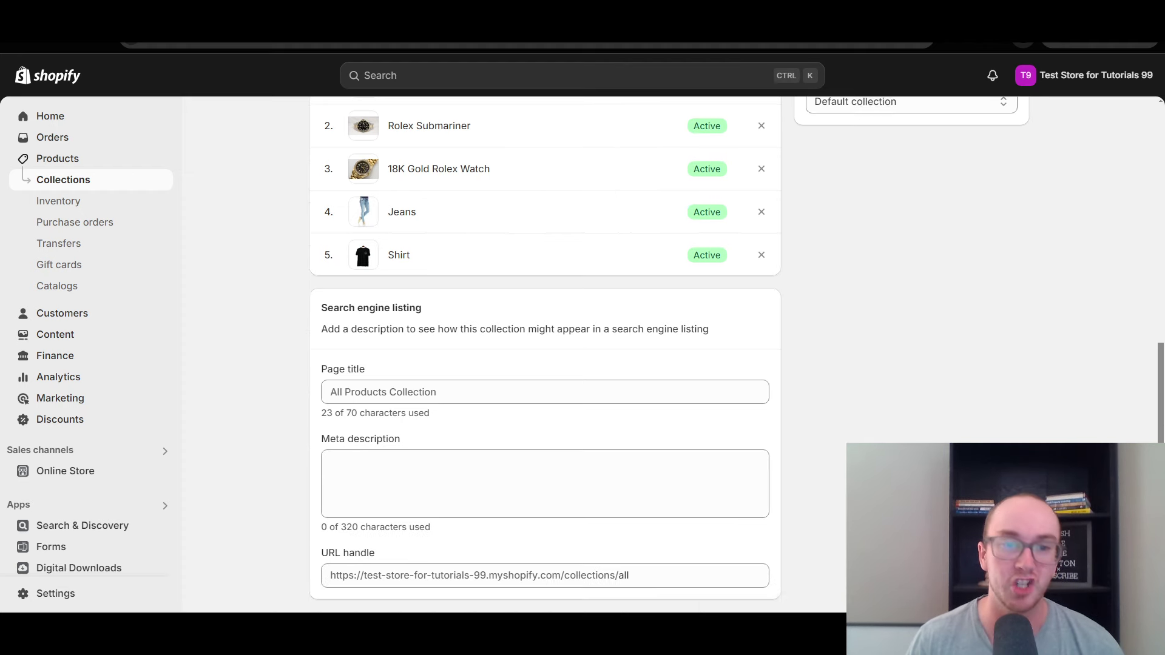
pyautogui.moveTo(1159, 461); pyautogui.dragTo(1147, 217)
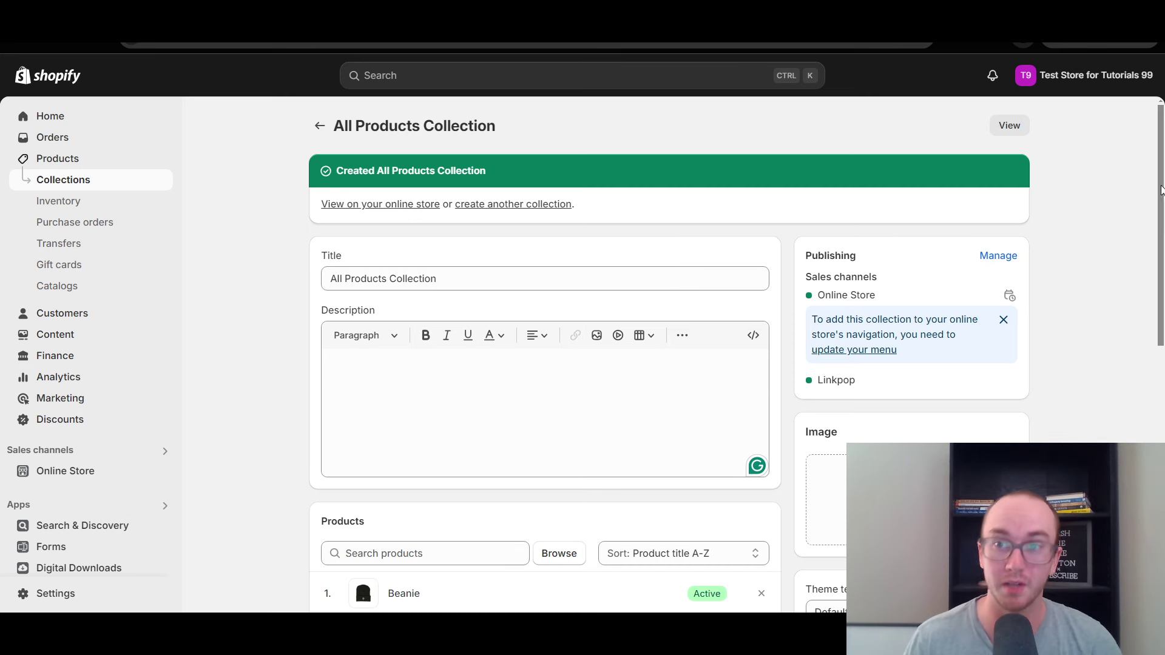
pyautogui.moveTo(1160, 190); pyautogui.dragTo(1160, 452)
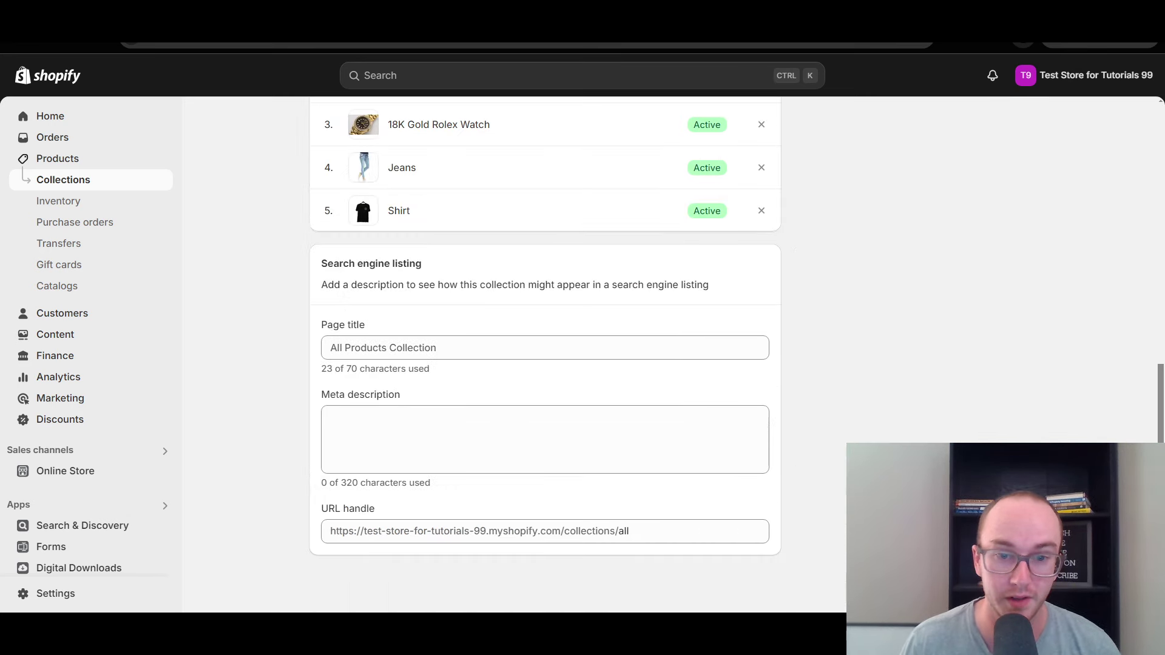
pyautogui.click(651, 532)
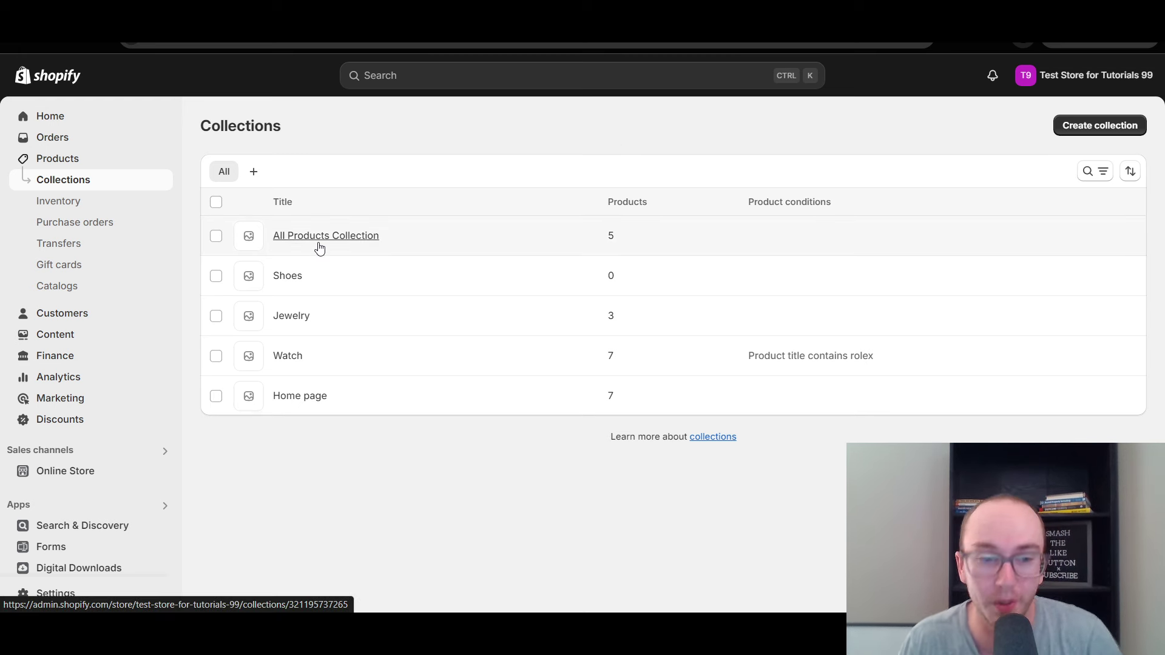
pyautogui.click(303, 15)
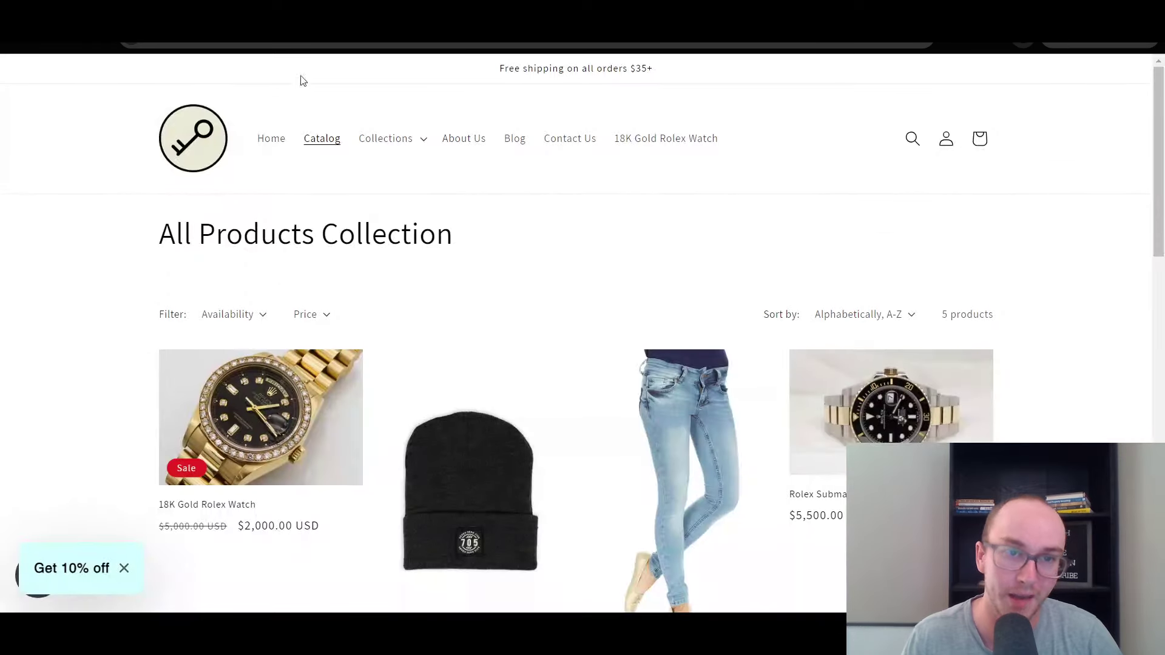
pyautogui.moveTo(1157, 150)
pyautogui.mouseDown()
pyautogui.moveTo(1156, 388)
pyautogui.moveTo(1152, 150)
pyautogui.mouseUp()
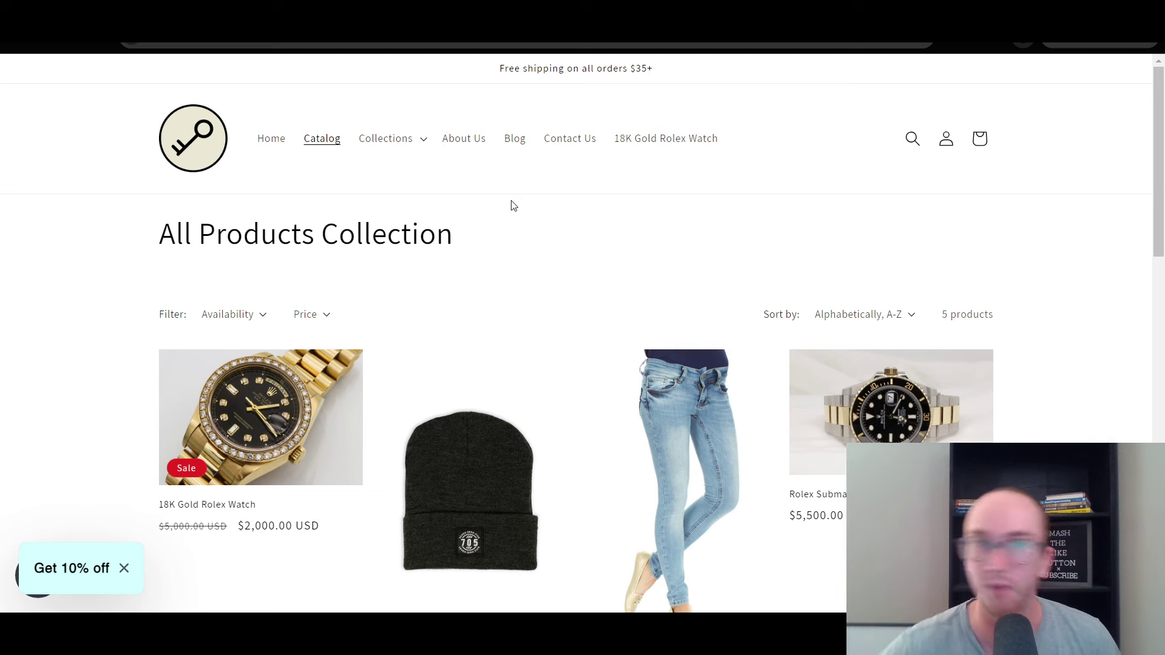
pyautogui.scroll(-9, 1093, 364)
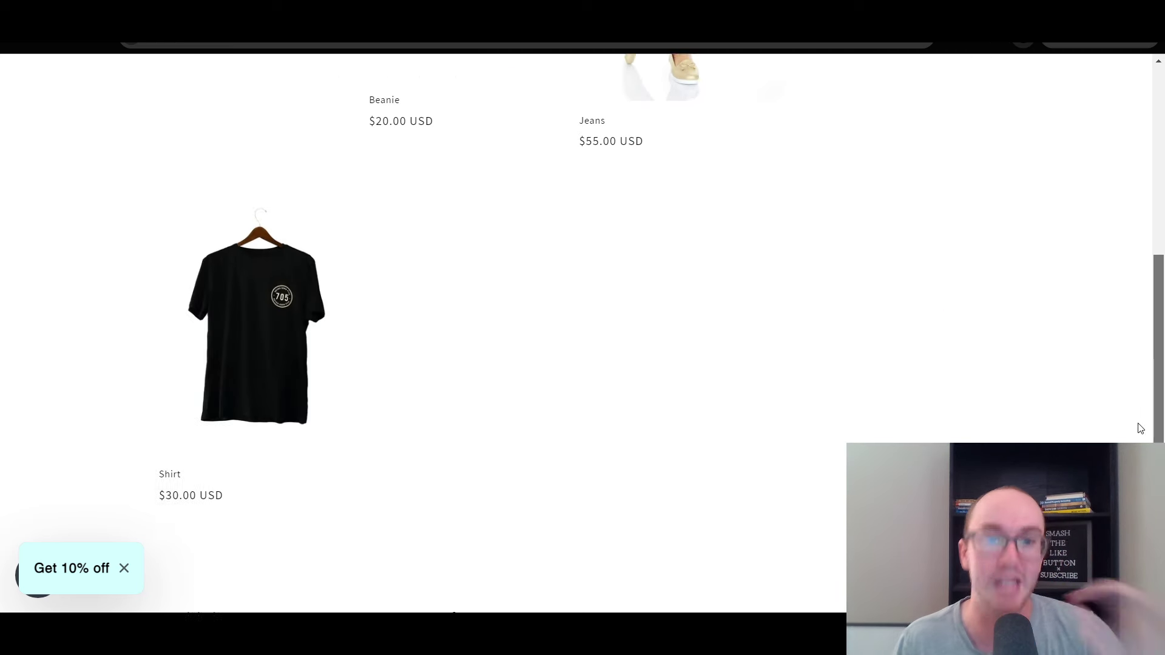
pyautogui.scroll(8, 1082, 209)
pyautogui.scroll(1, 1082, 209)
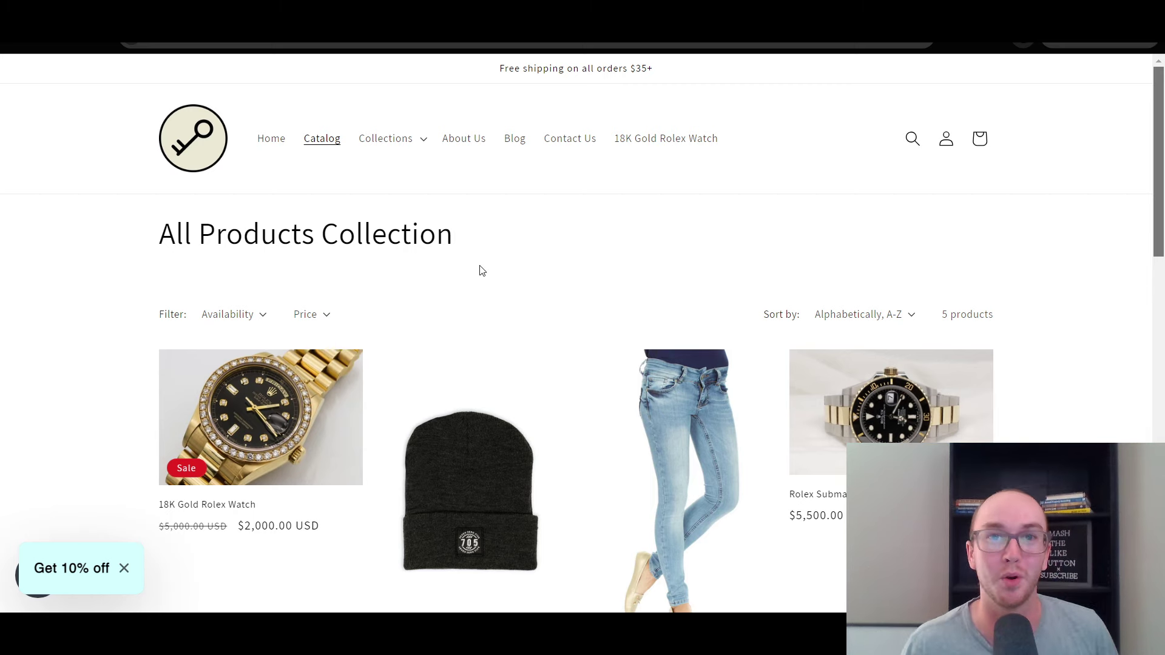
pyautogui.click(261, 53)
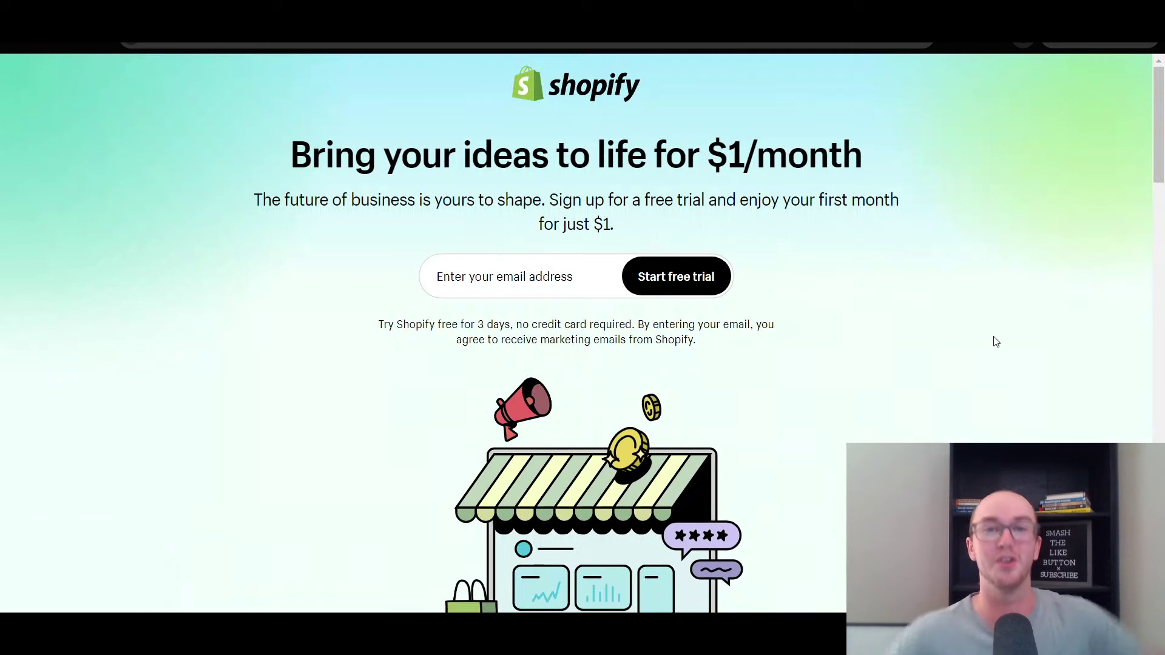